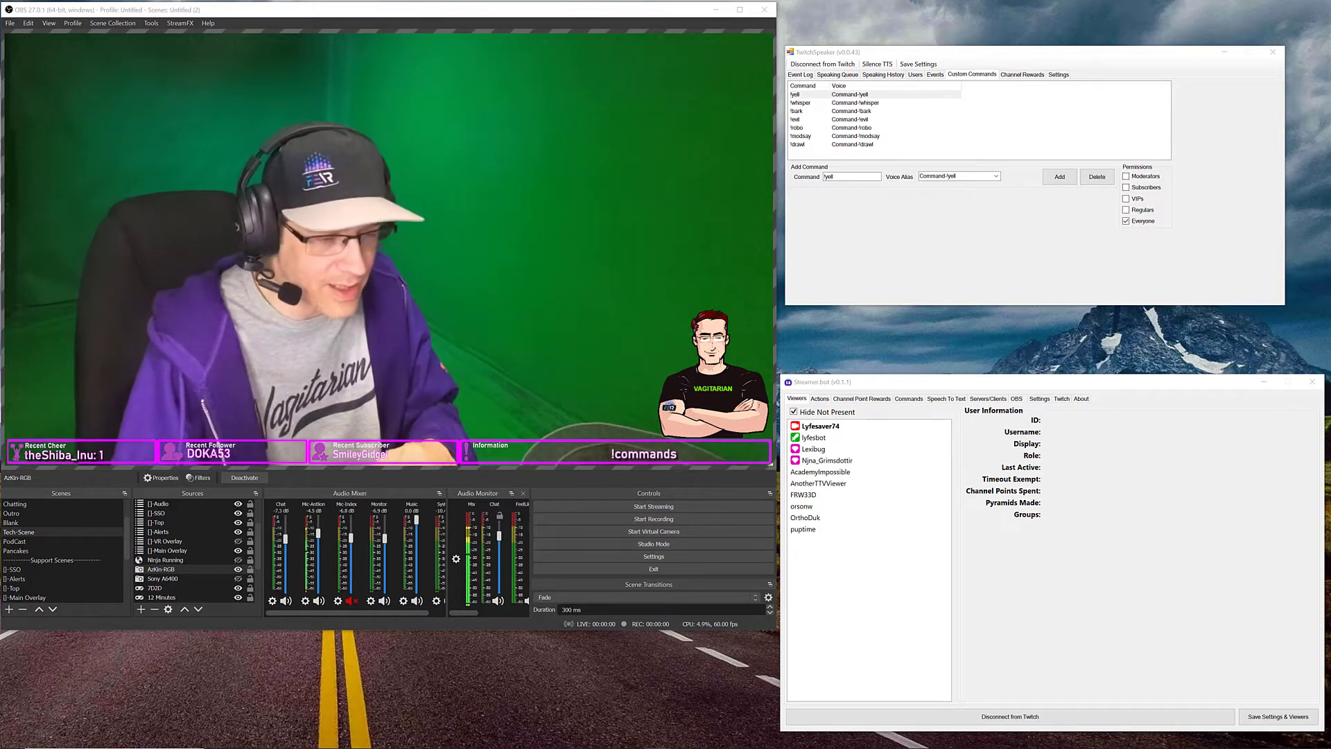
Review VS Code's installed extensions, including Color Highlight, then minimize the editor.
{"action": "left_click", "coordinate": [580, 738]}
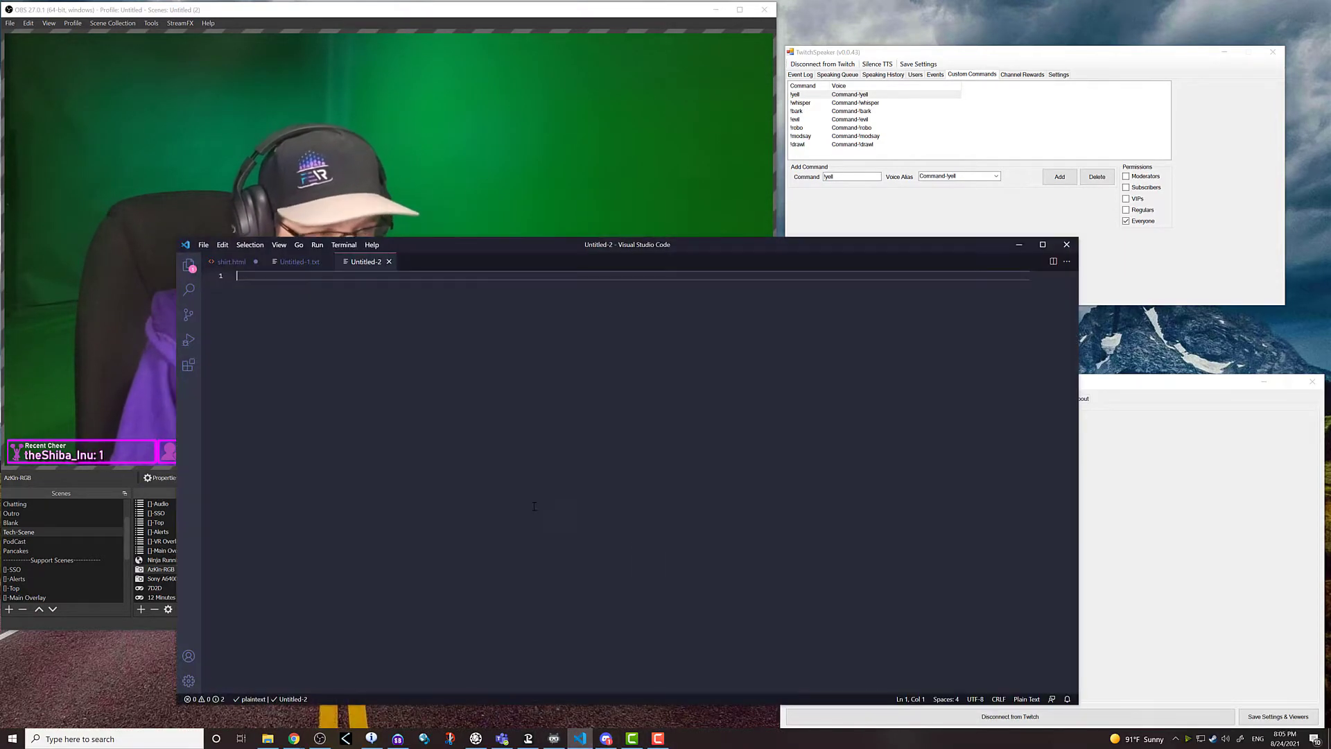
{"action": "left_click", "coordinate": [189, 365]}
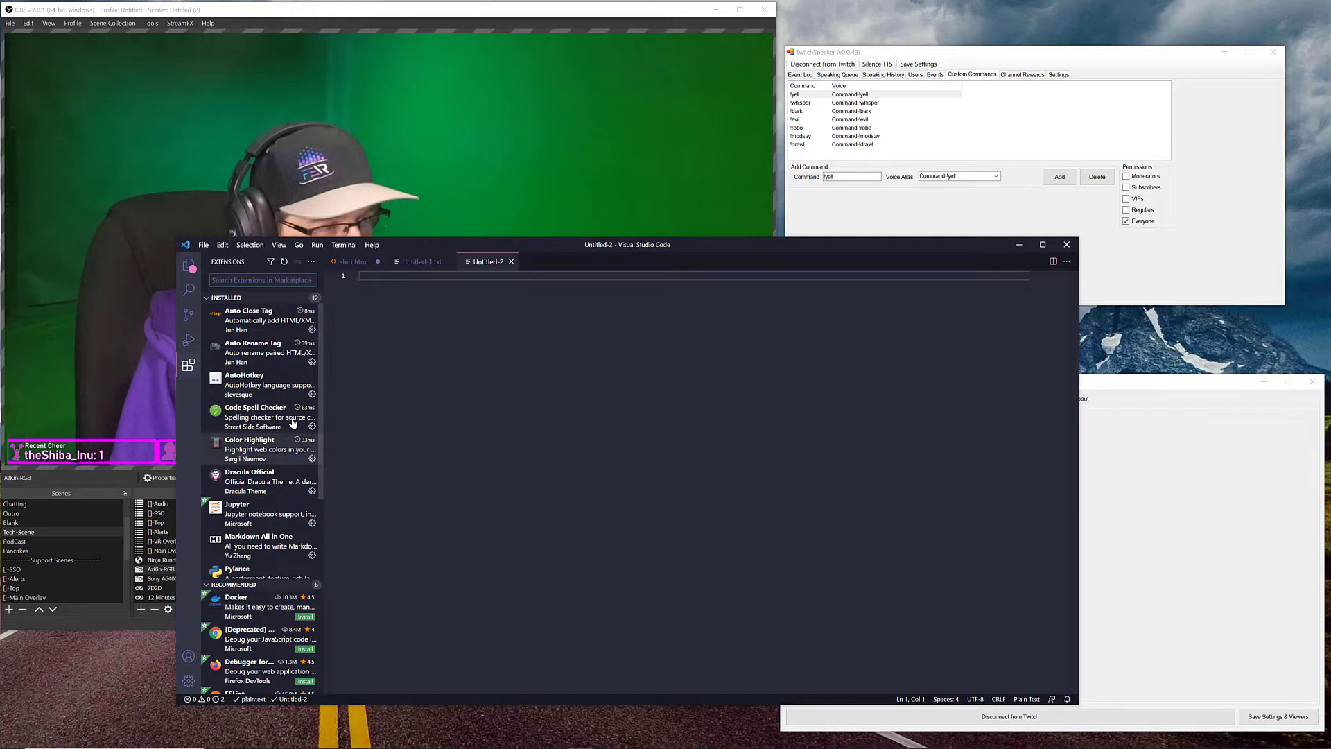
{"action": "mouse_move", "coordinate": [255, 455]}
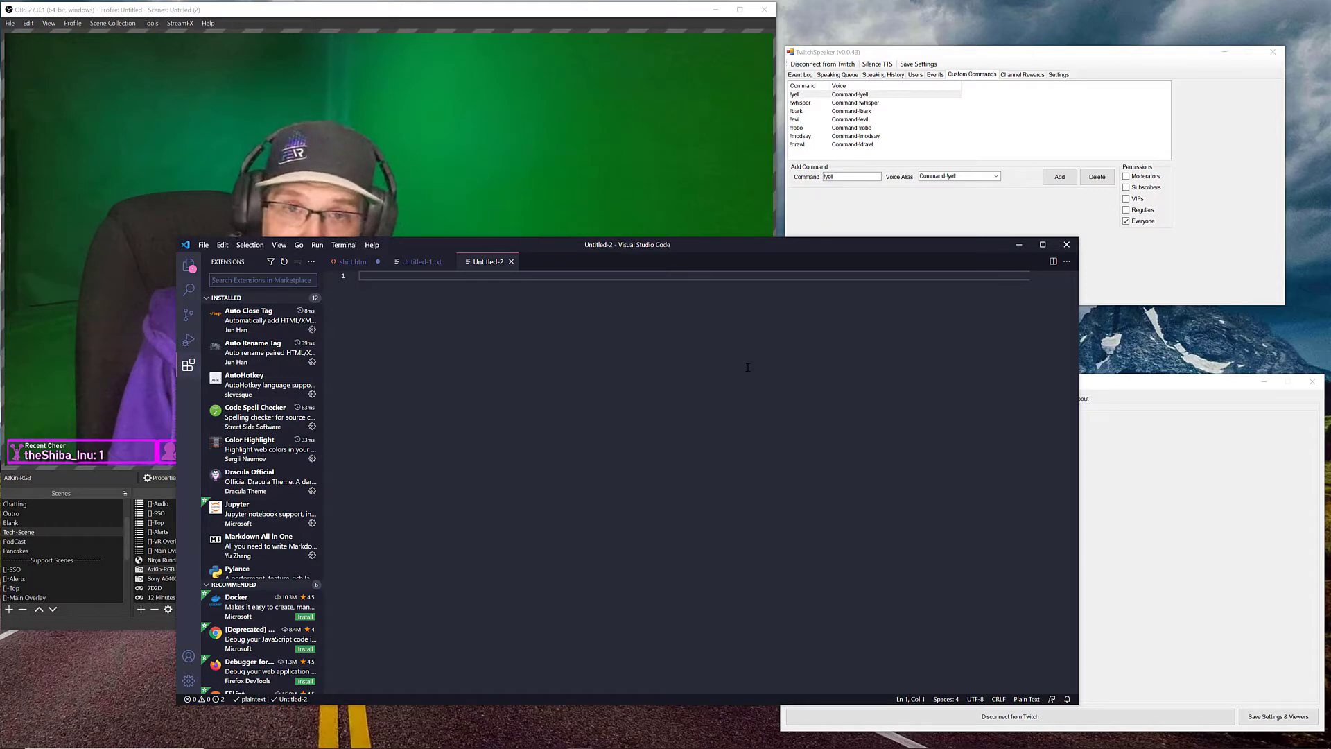
{"action": "left_click", "coordinate": [1019, 245]}
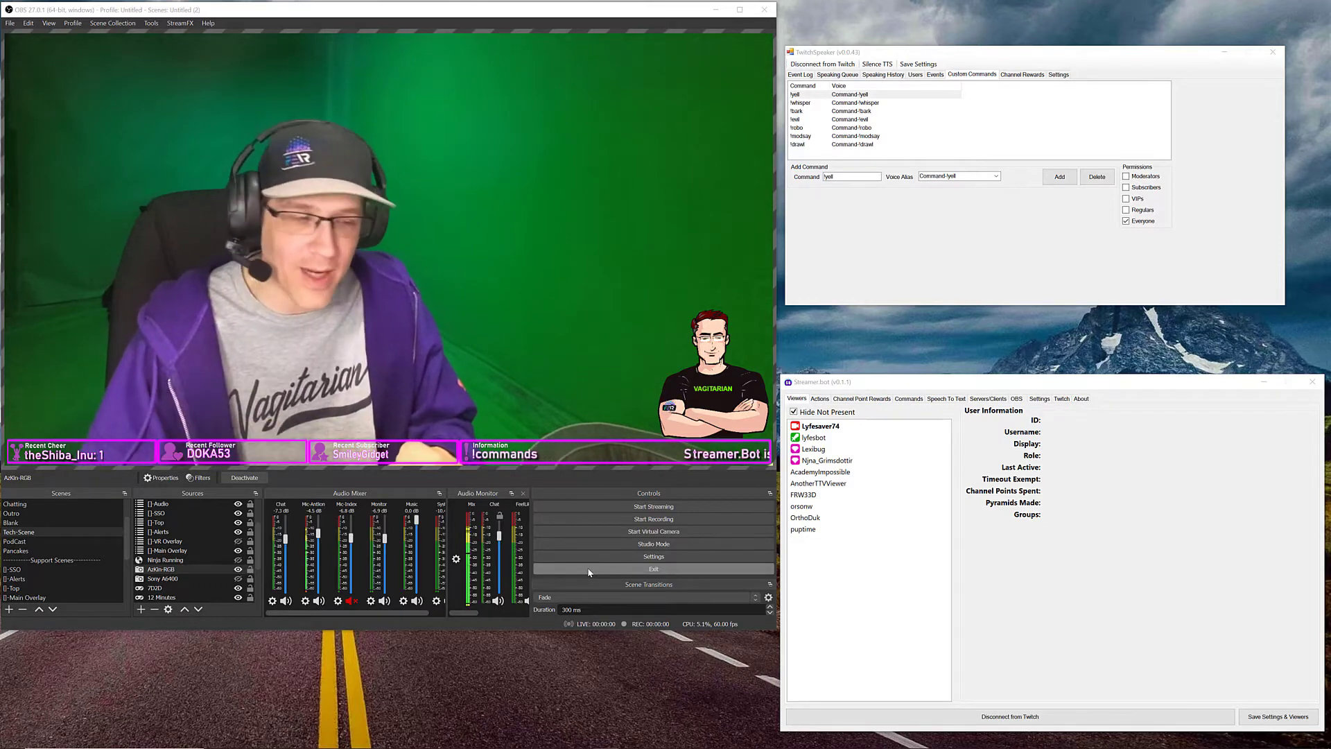
{"action": "left_click", "coordinate": [267, 745]}
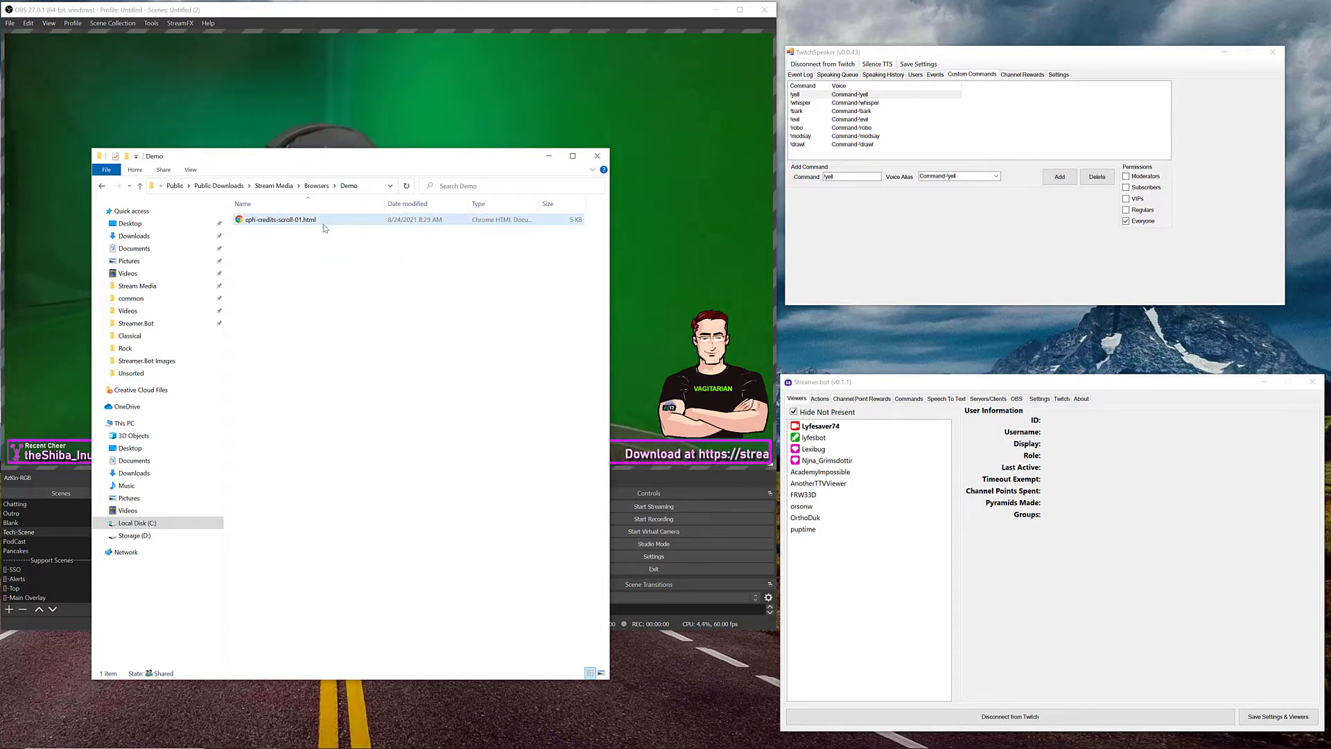
{"action": "left_click", "coordinate": [548, 159]}
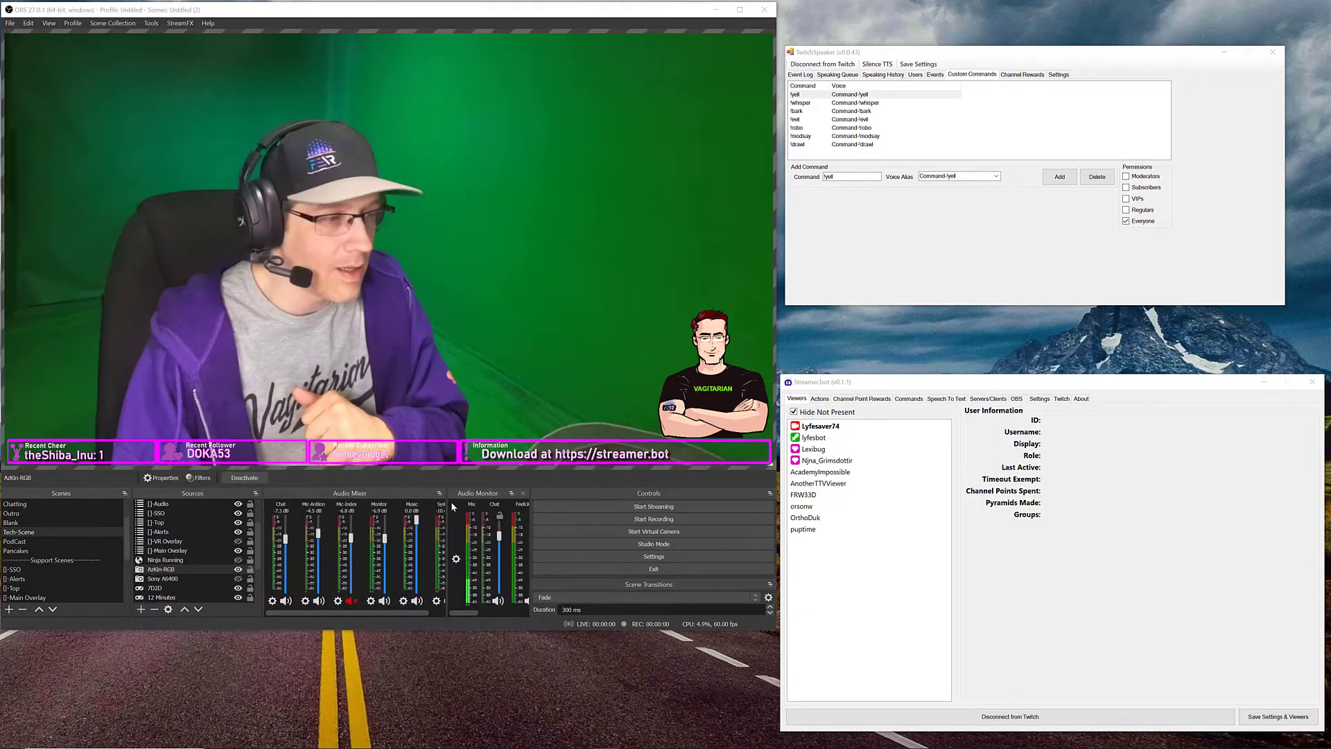
Create a new Browser source named DemoCreds in the OBS scene.
{"action": "left_click", "coordinate": [141, 610]}
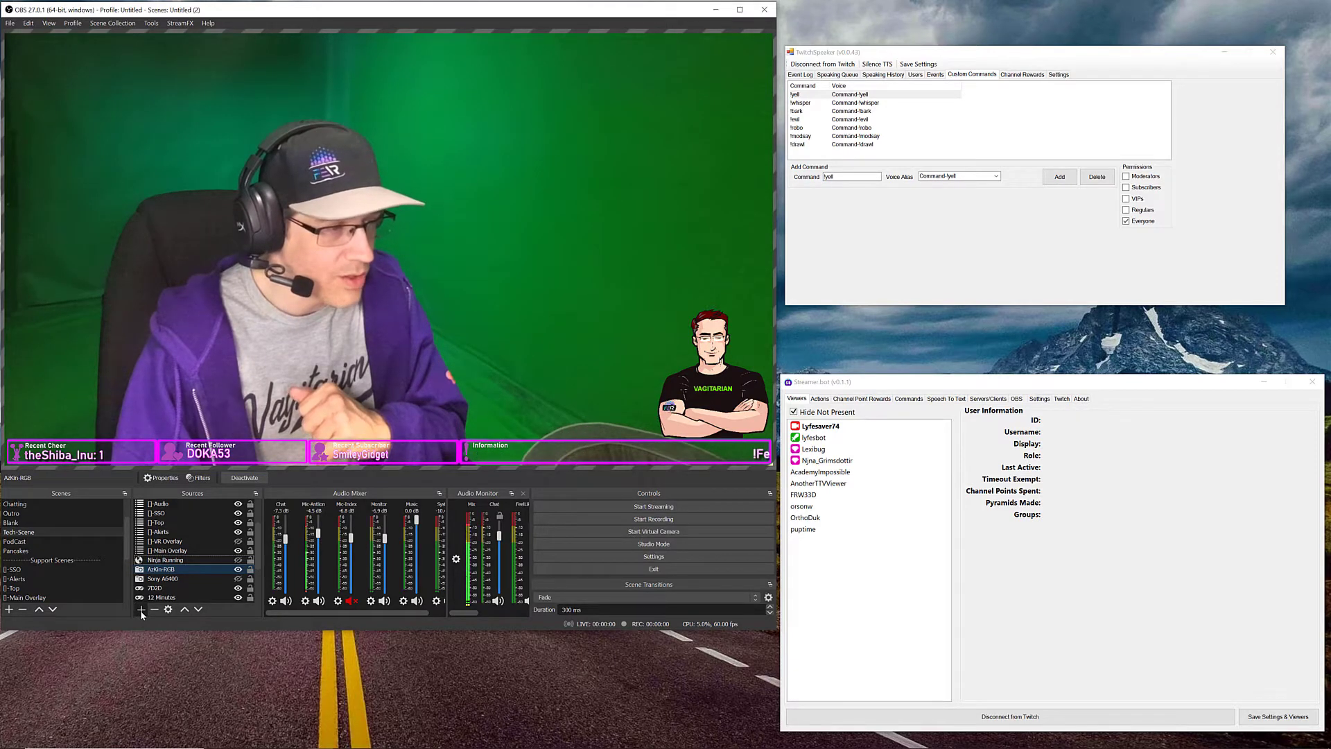
{"action": "left_click", "coordinate": [141, 610]}
{"action": "left_click", "coordinate": [171, 418]}
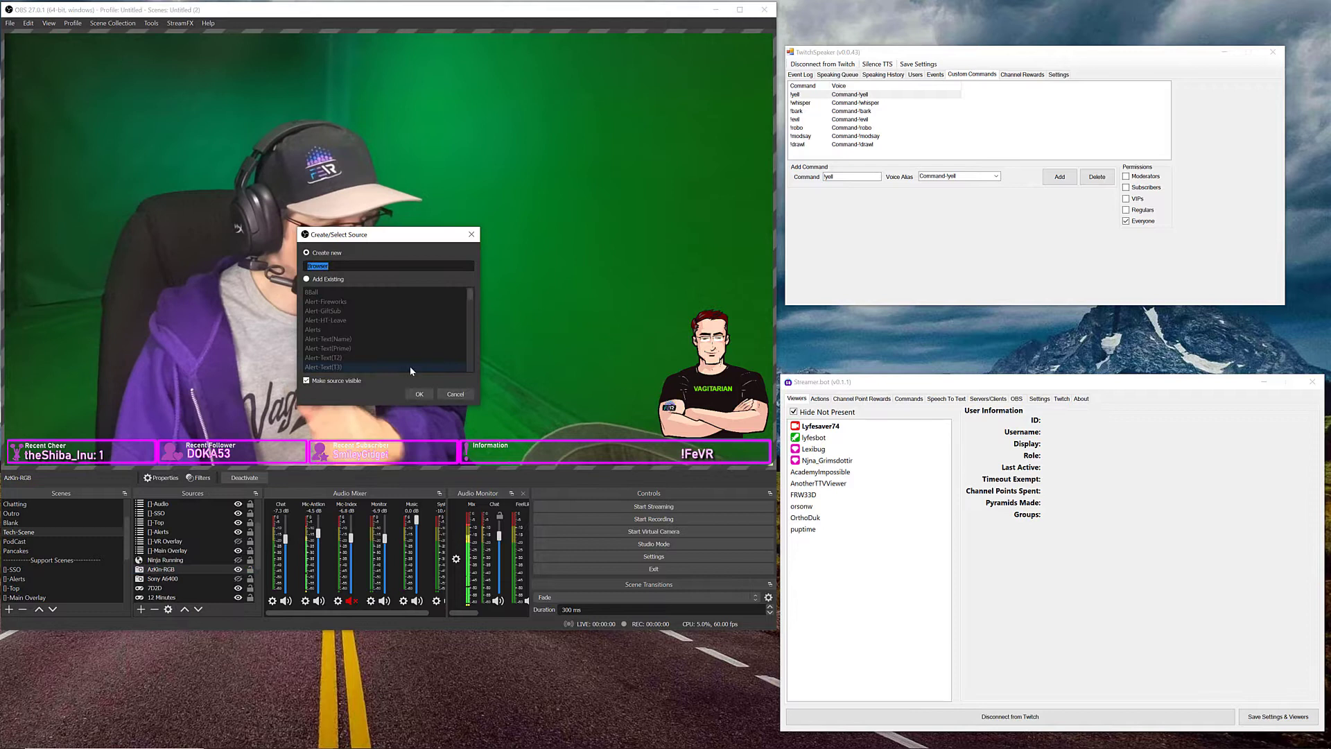
{"action": "type", "text": "Demo"}
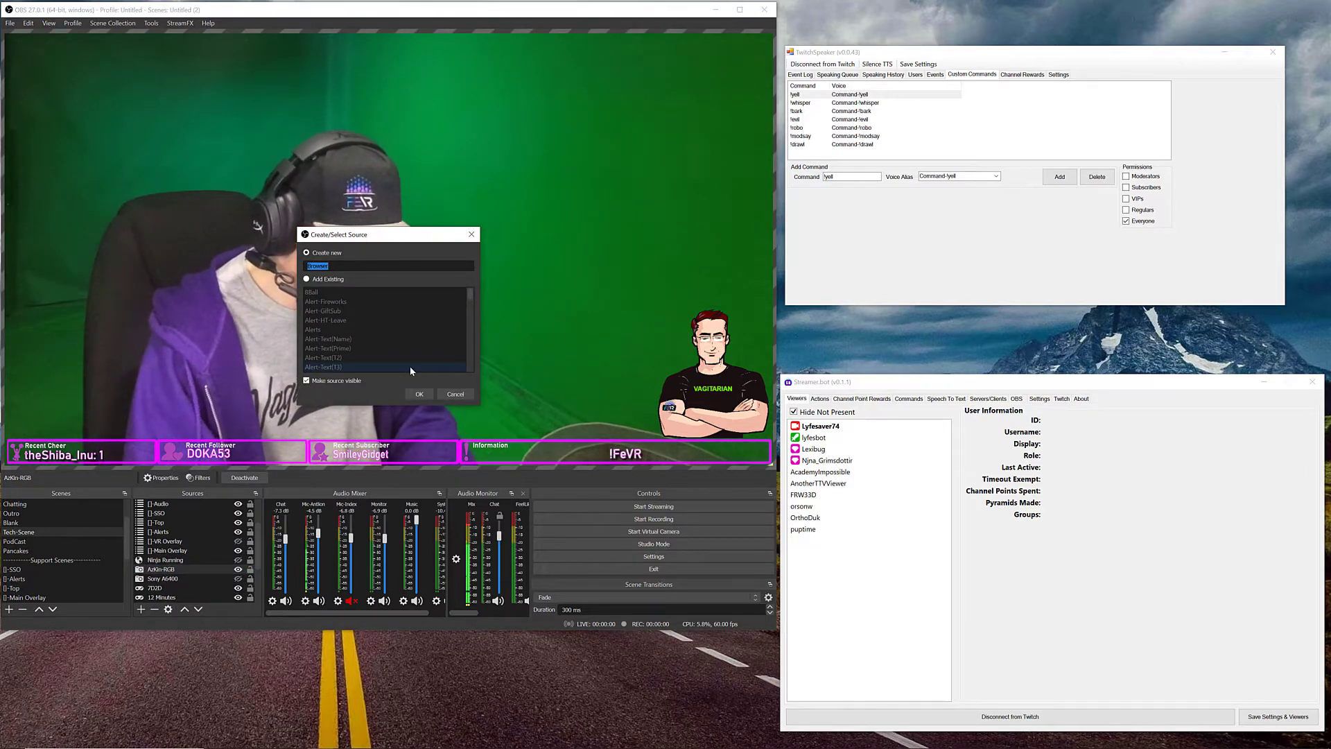
{"action": "type", "text": "Creds"}
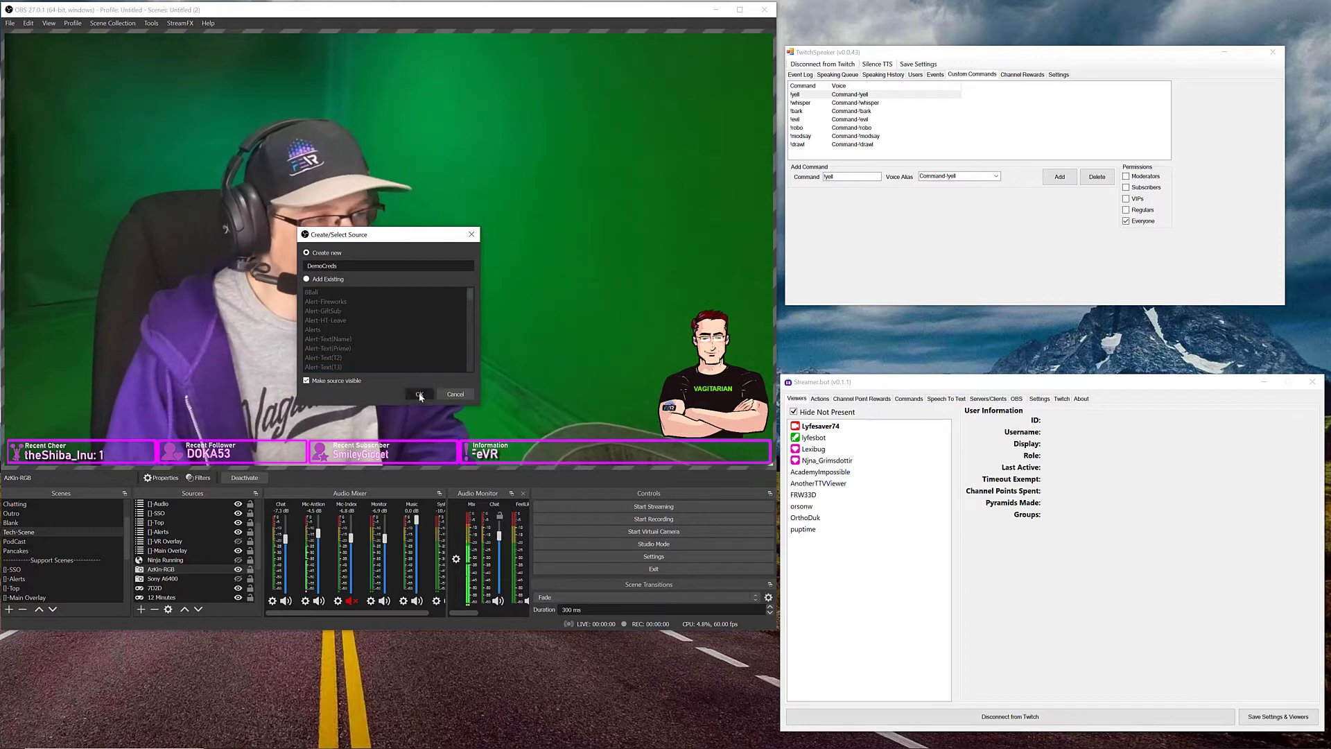
{"action": "left_click", "coordinate": [420, 394]}
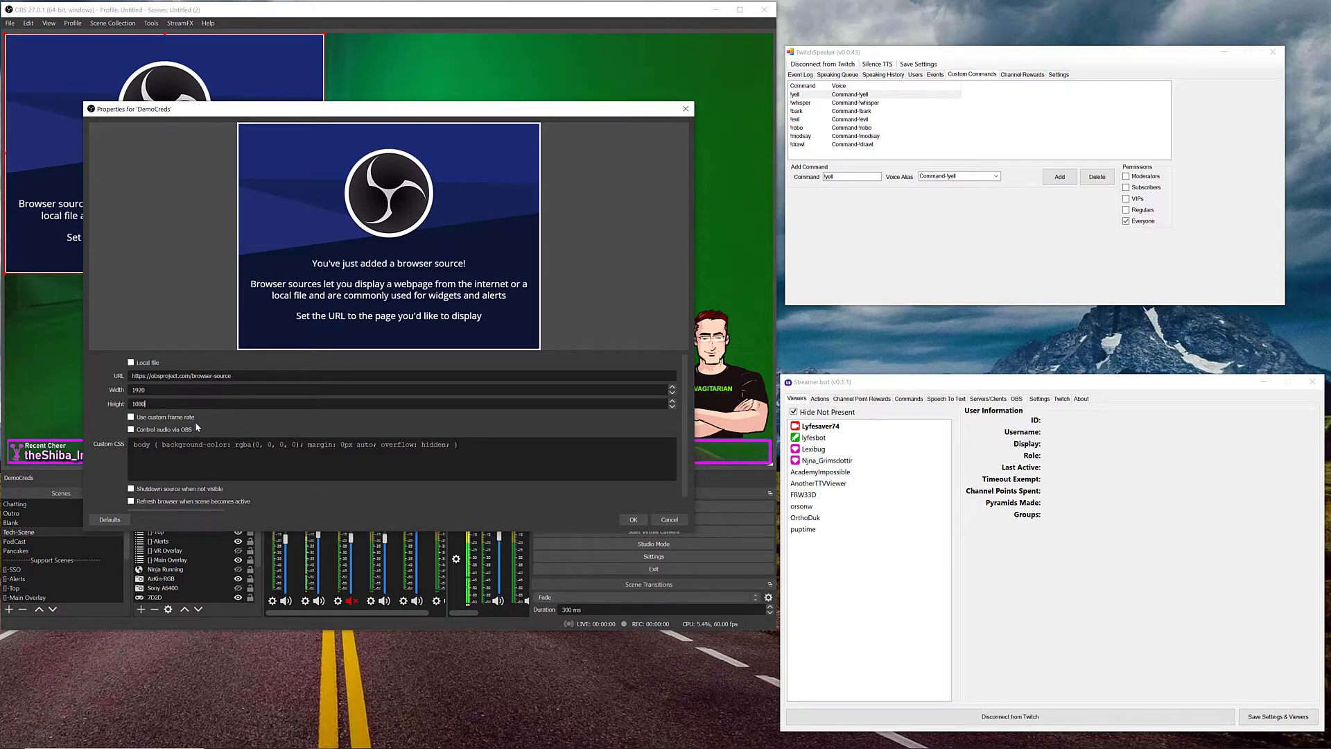
Set DemoCreds to local file Stream Media > Browsers > Demo > cph-credits-scroll-01.html, refreshing on scene activation.
{"action": "left_click", "coordinate": [199, 501]}
{"action": "left_click", "coordinate": [149, 363]}
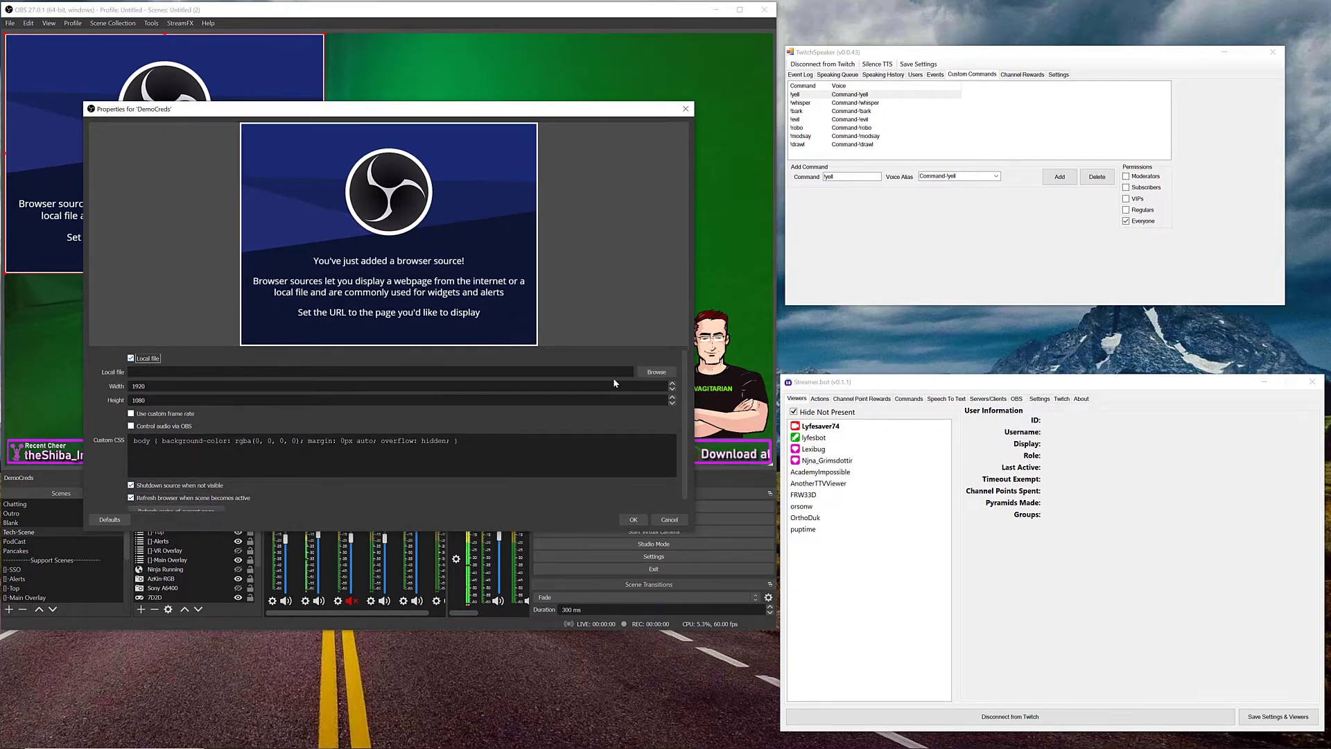
{"action": "left_click", "coordinate": [657, 372]}
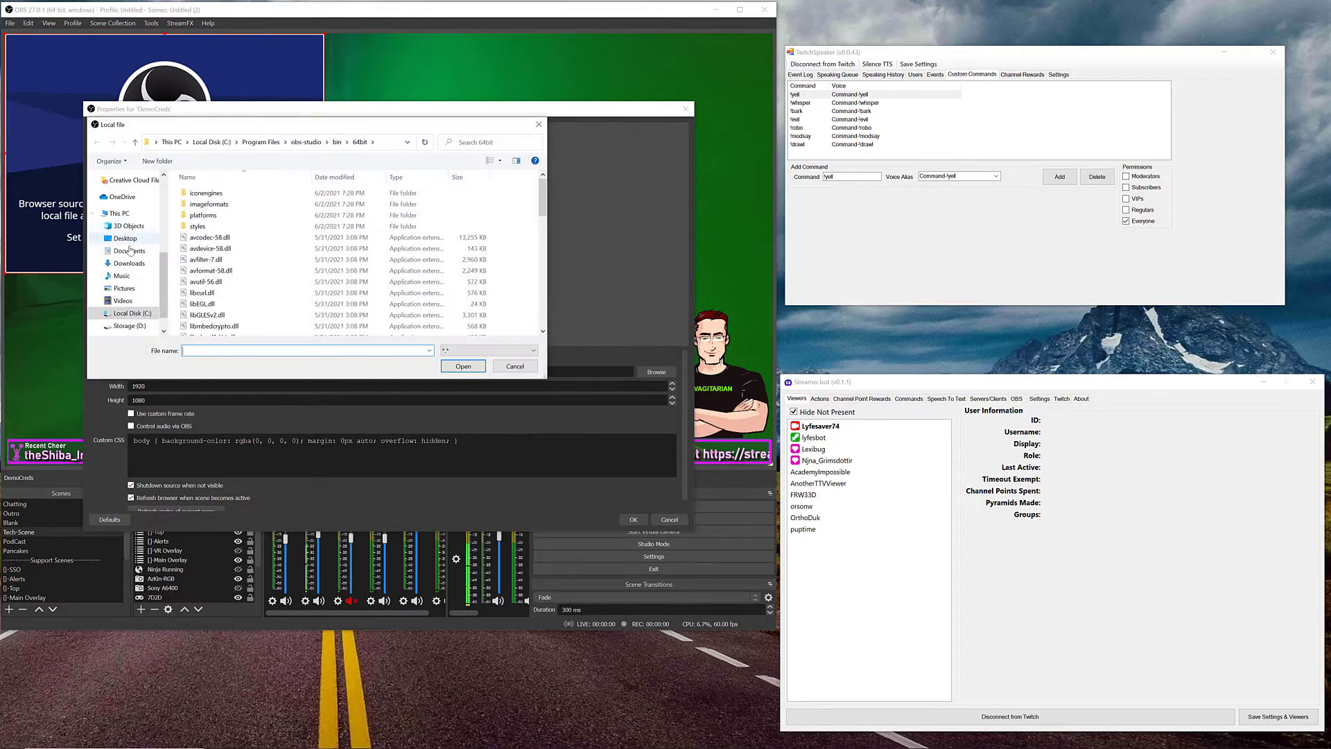
{"action": "scroll", "coordinate": [127, 229], "scroll_direction": "up", "scroll_amount": 4}
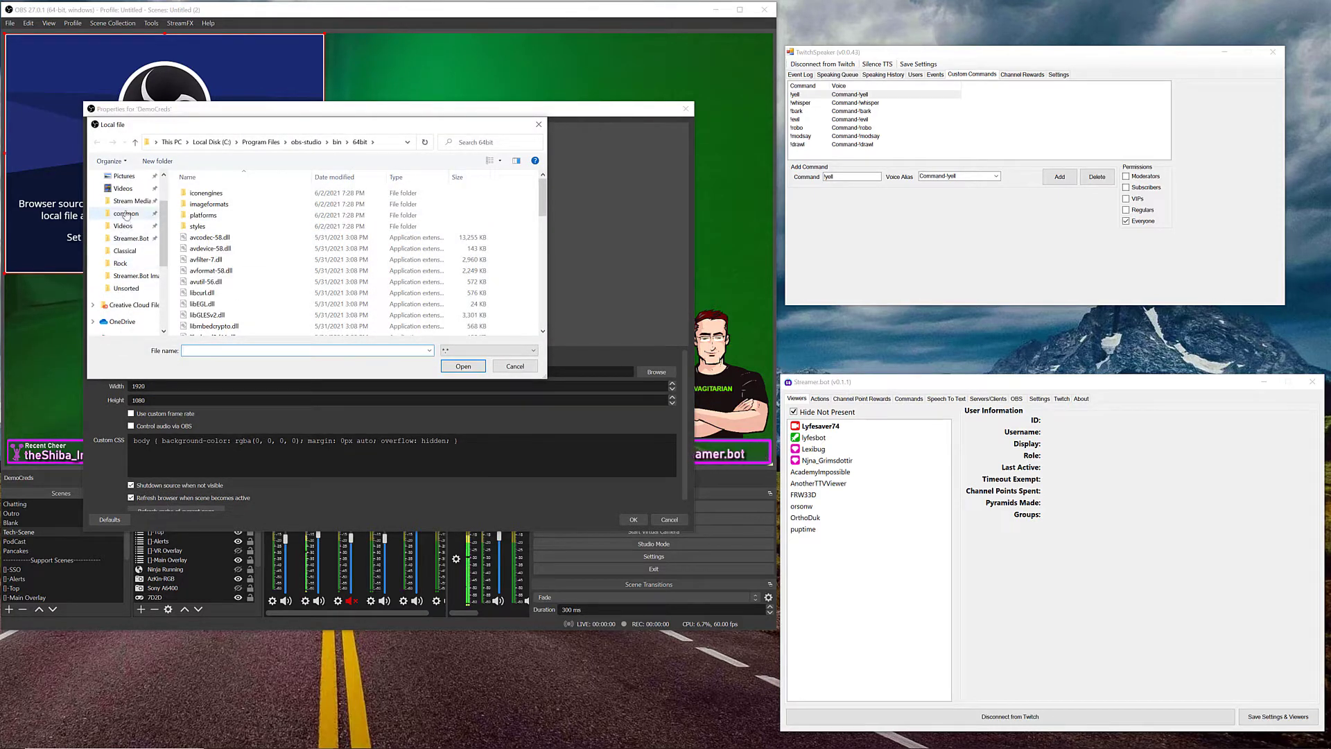
{"action": "left_click", "coordinate": [131, 200]}
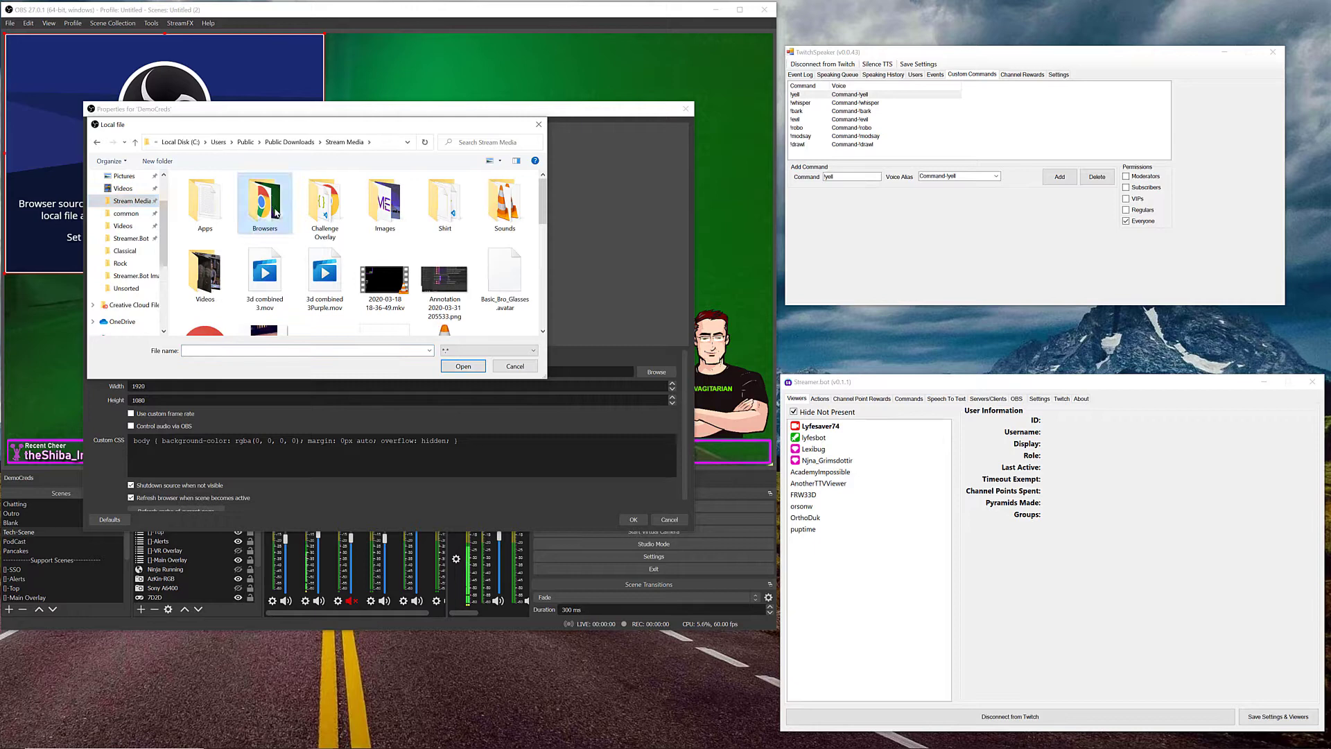
{"action": "double_click", "coordinate": [276, 213]}
{"action": "double_click", "coordinate": [257, 270]}
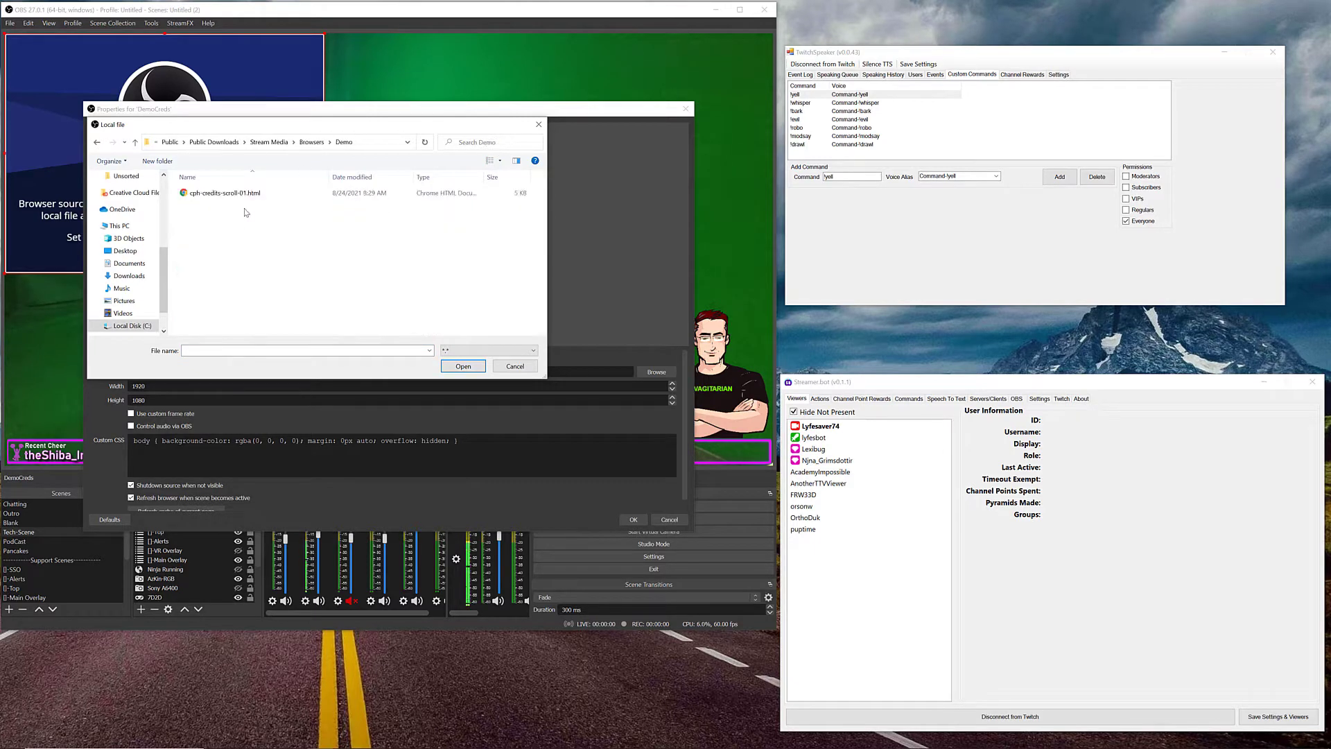
{"action": "double_click", "coordinate": [241, 197]}
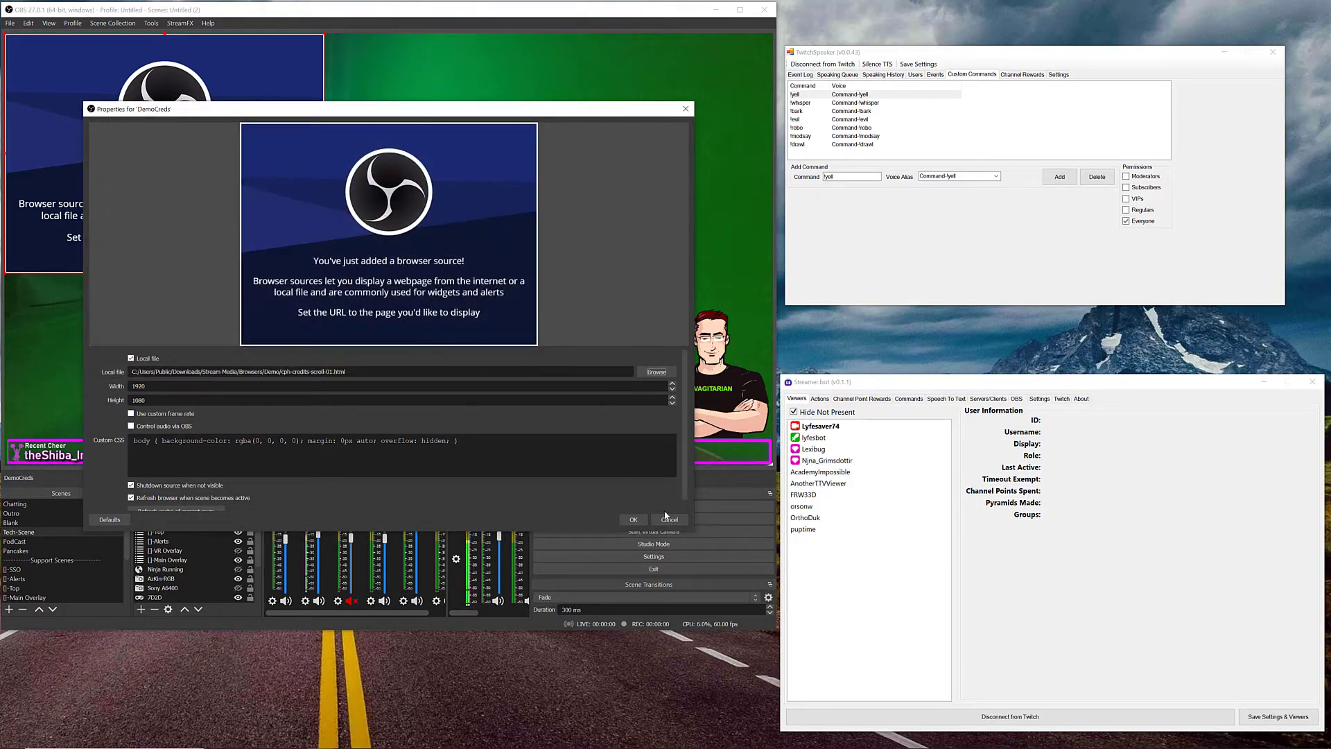
{"action": "left_click", "coordinate": [633, 520]}
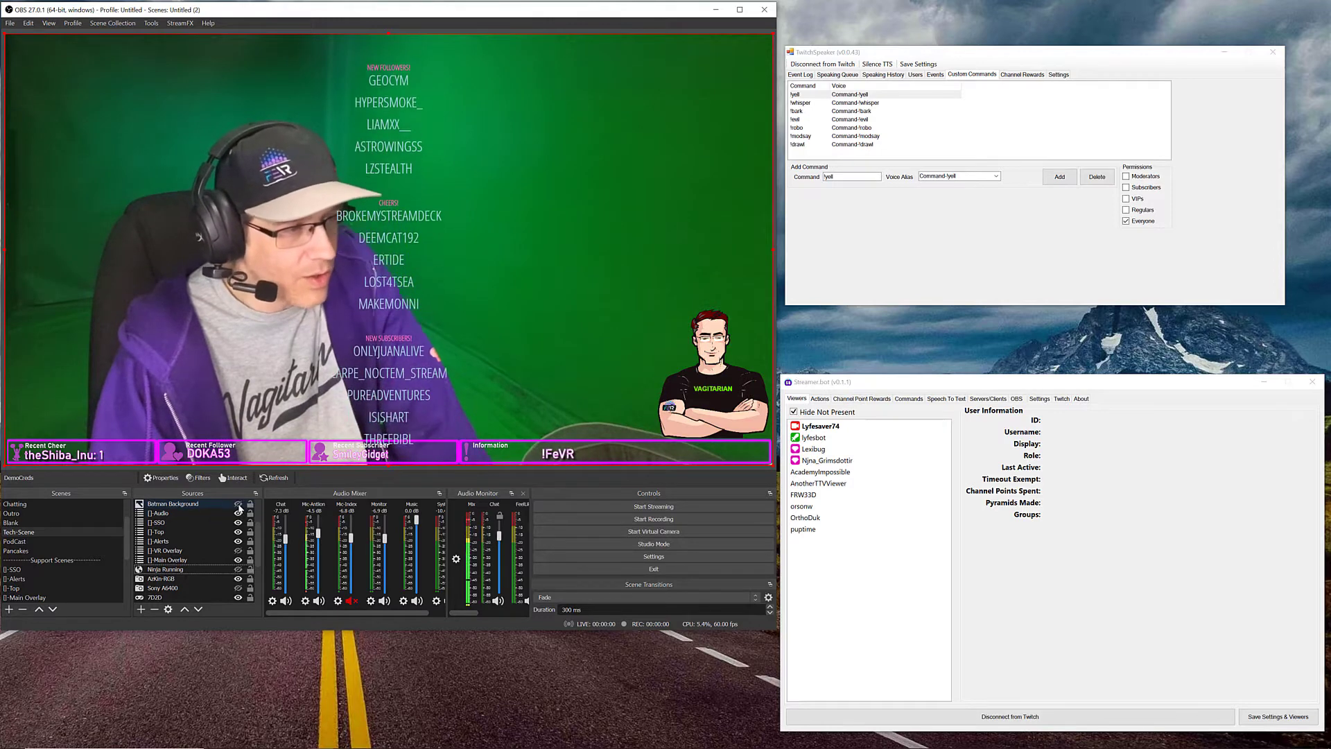
Hide DemoCreds with its eye icon in the Sources list.
{"action": "scroll", "coordinate": [226, 508], "scroll_direction": "up", "scroll_amount": 2}
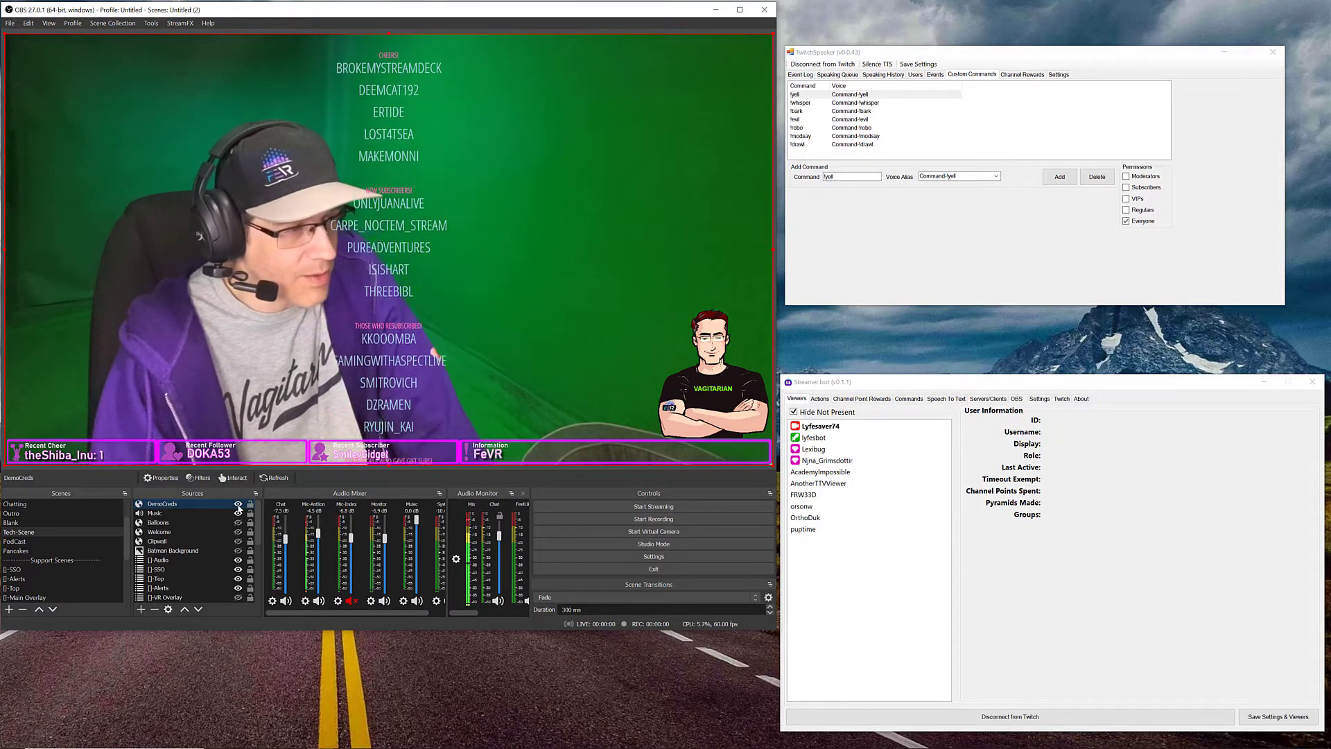
{"action": "left_click", "coordinate": [237, 504]}
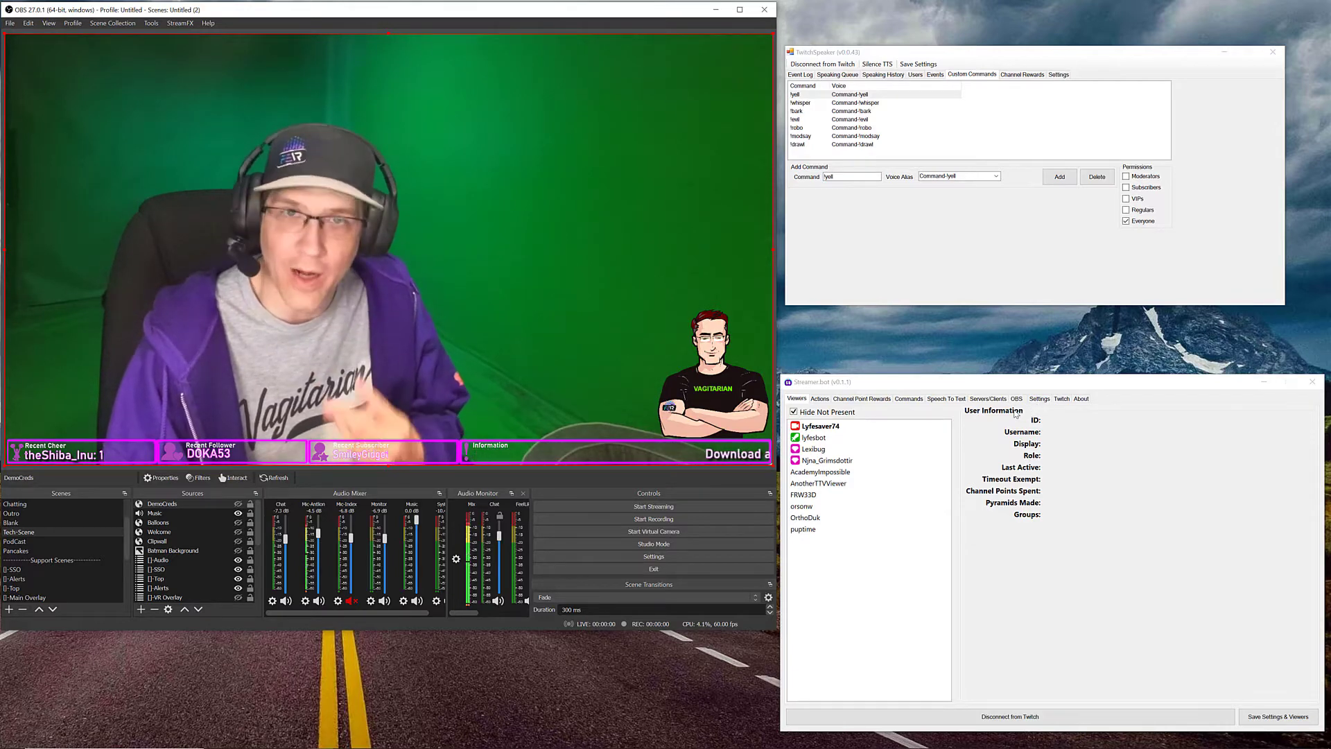
Show the Servers/Clients tab with the Websocket Server at 127.0.0.1, port 8080.
{"action": "left_click", "coordinate": [988, 398]}
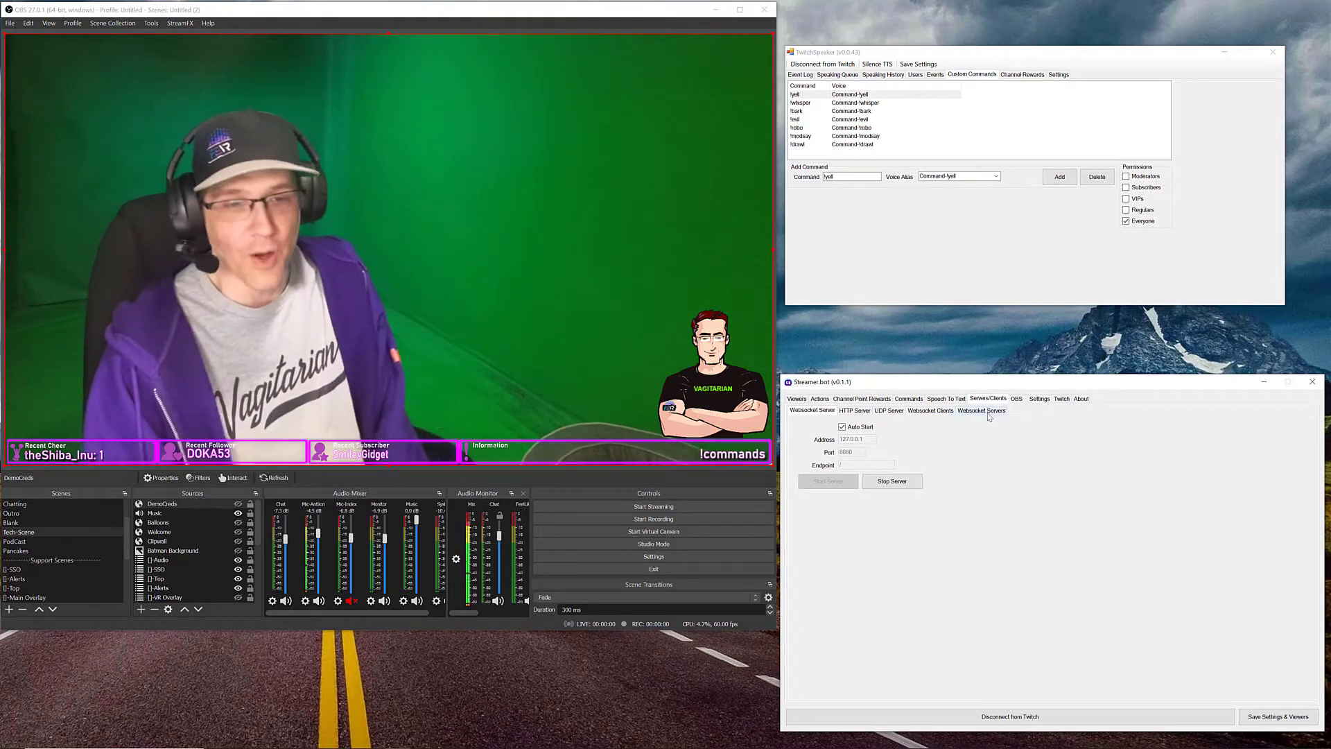
{"action": "left_click", "coordinate": [1042, 402]}
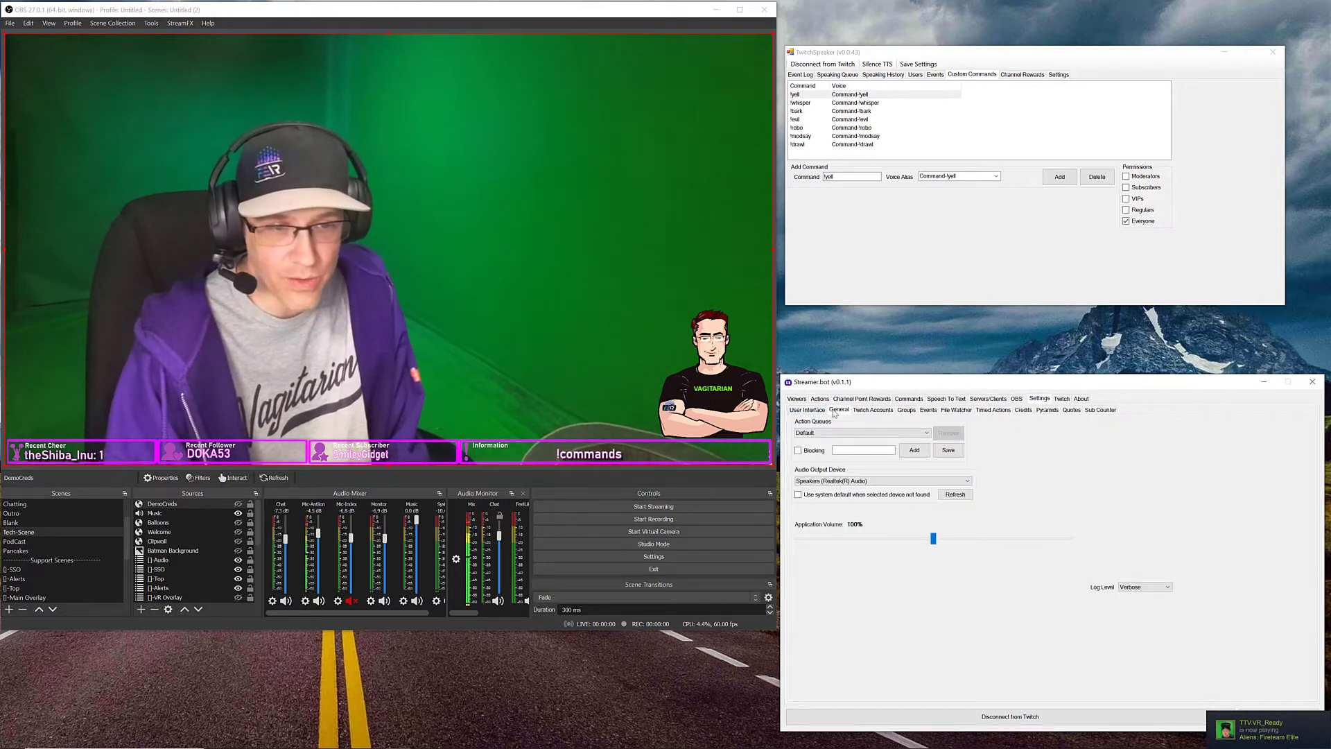
{"action": "left_click", "coordinate": [928, 410]}
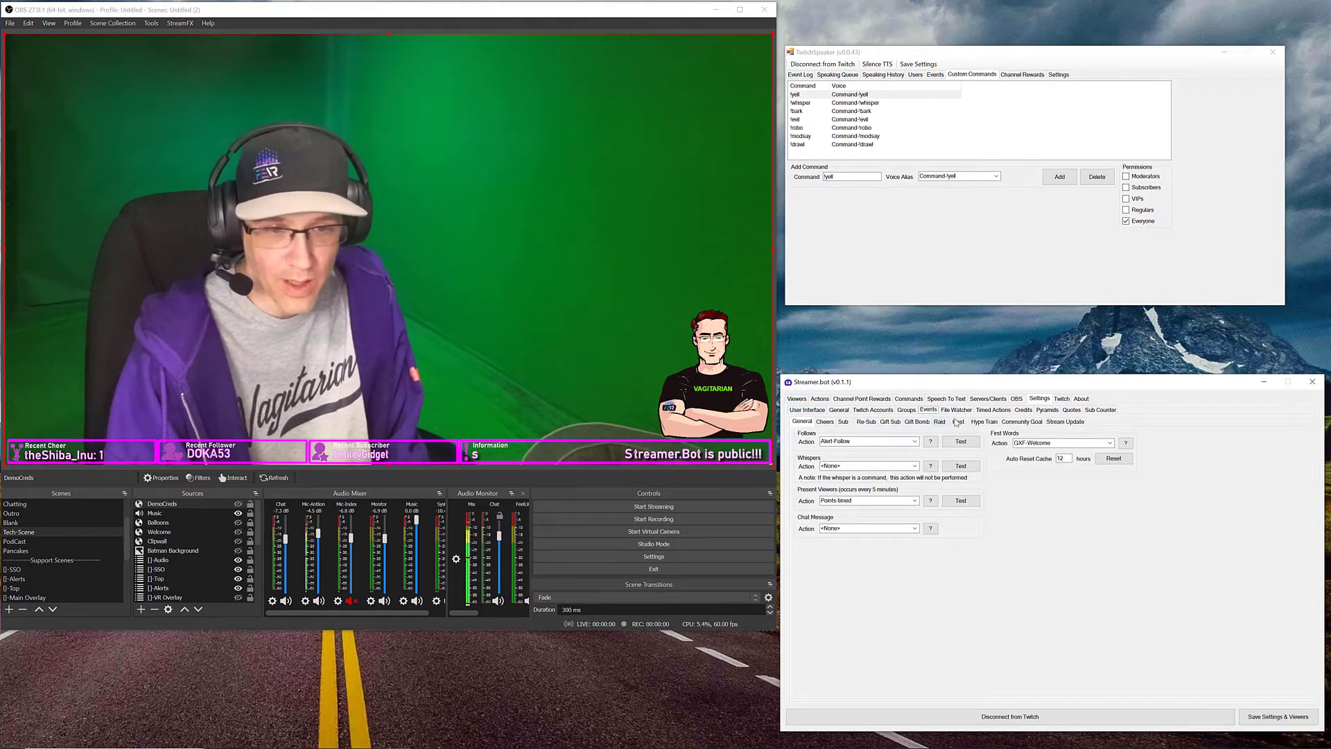
{"action": "left_click", "coordinate": [1023, 410]}
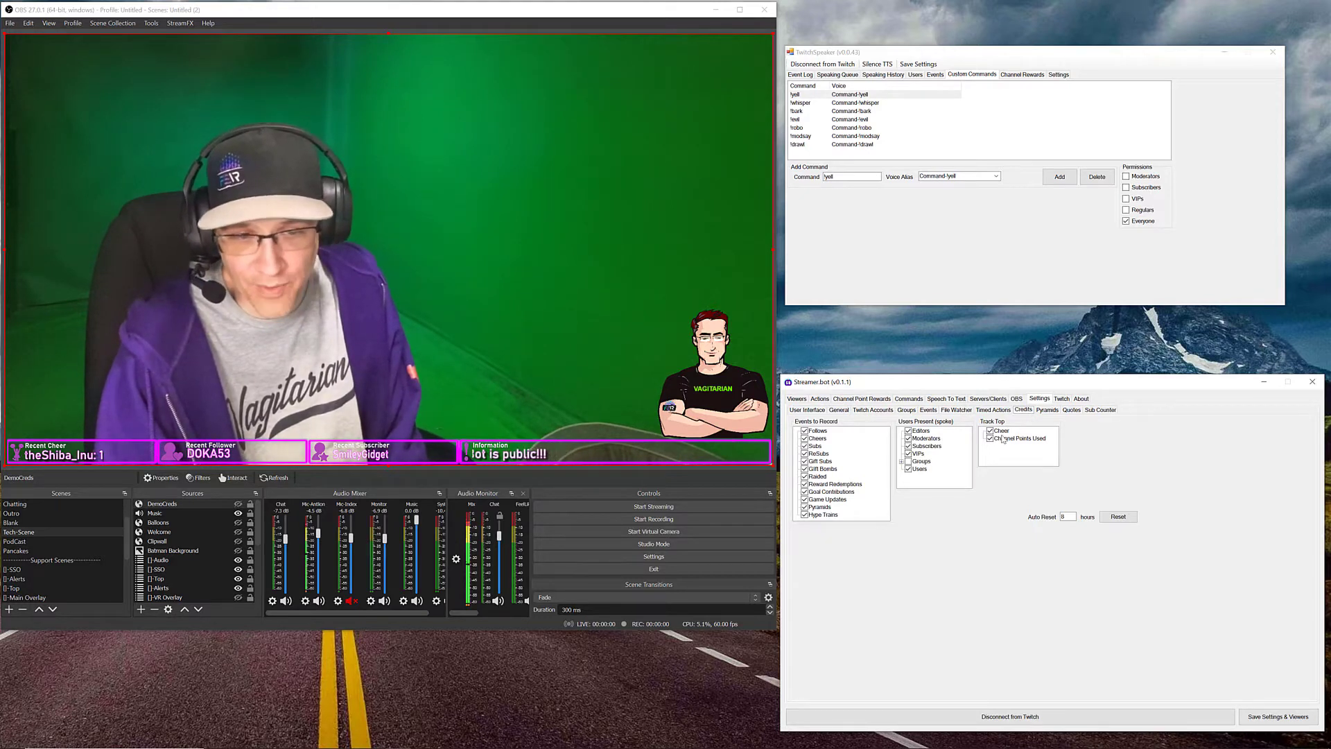
{"action": "left_click", "coordinate": [902, 462]}
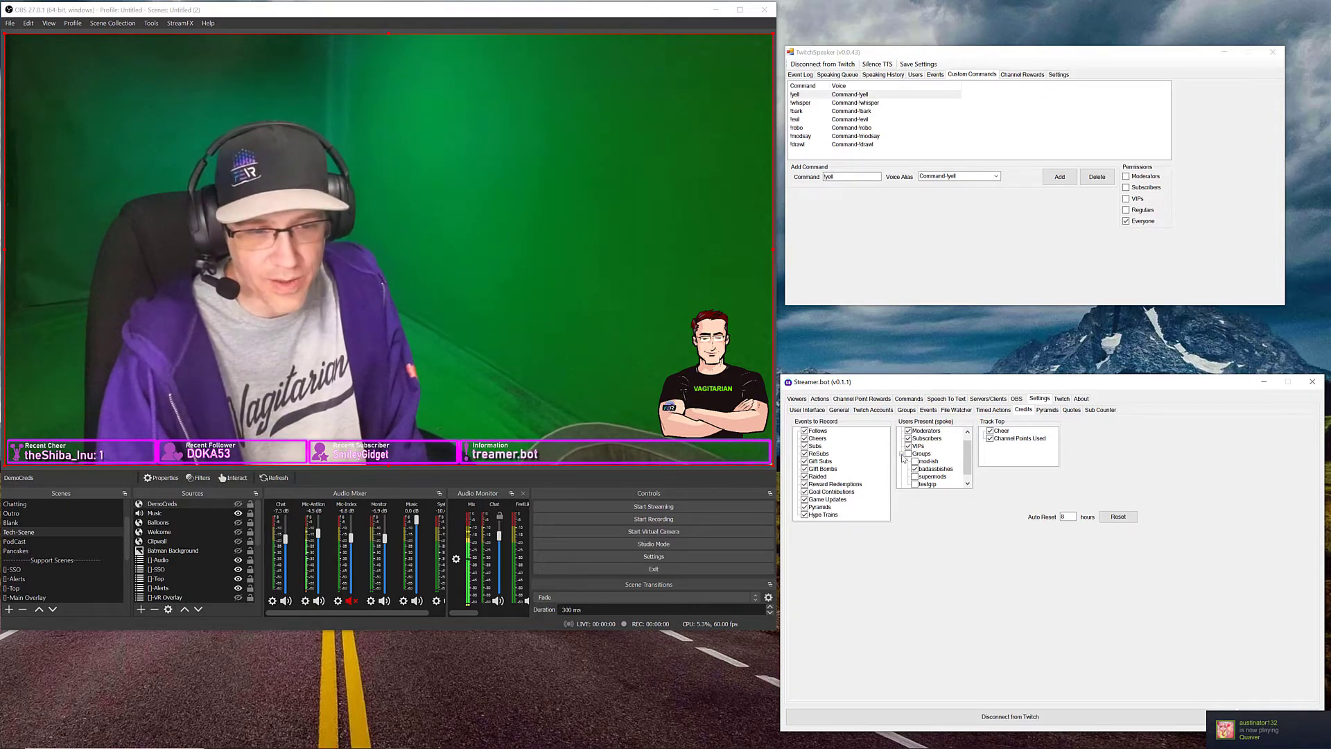
{"action": "left_click", "coordinate": [903, 456]}
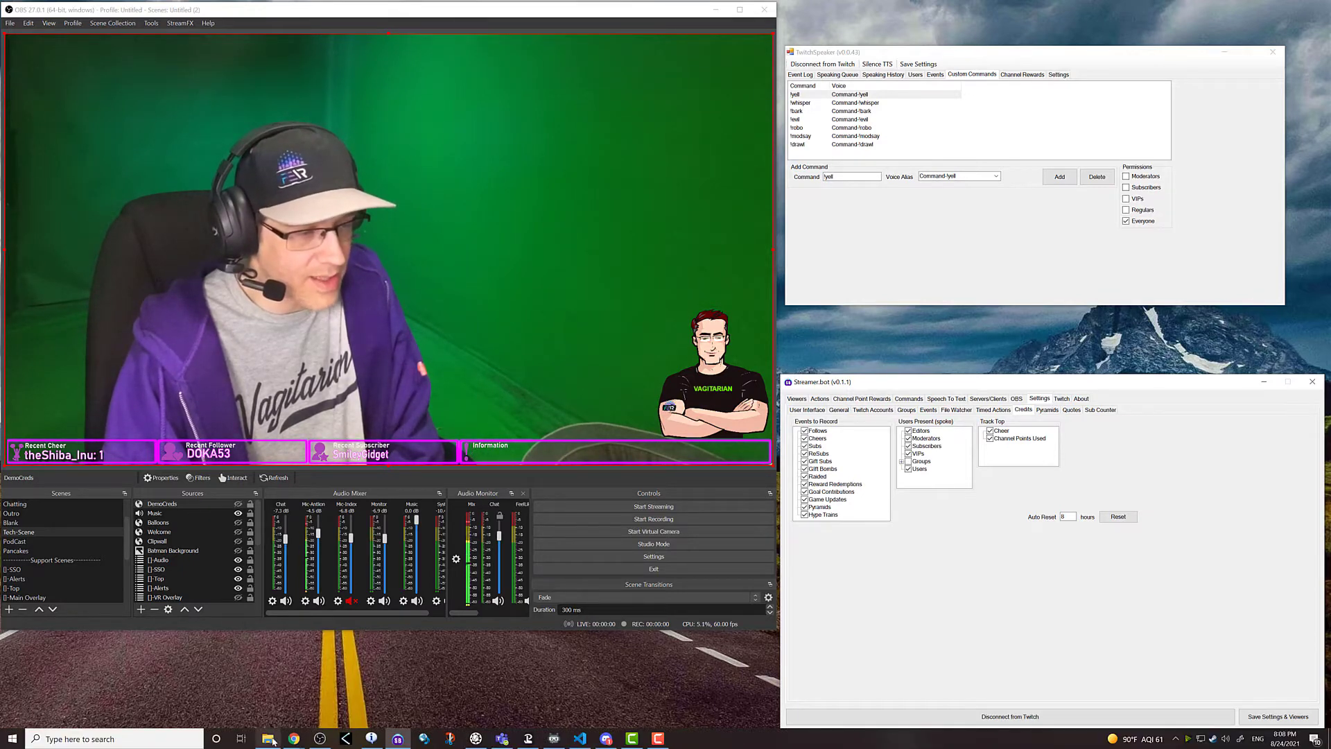
Open cph-credits-scroll-01.html from the Demo folder with 'Open with Code'.
{"action": "left_click", "coordinate": [269, 739]}
{"action": "left_click", "coordinate": [281, 221]}
{"action": "right_click", "coordinate": [280, 223]}
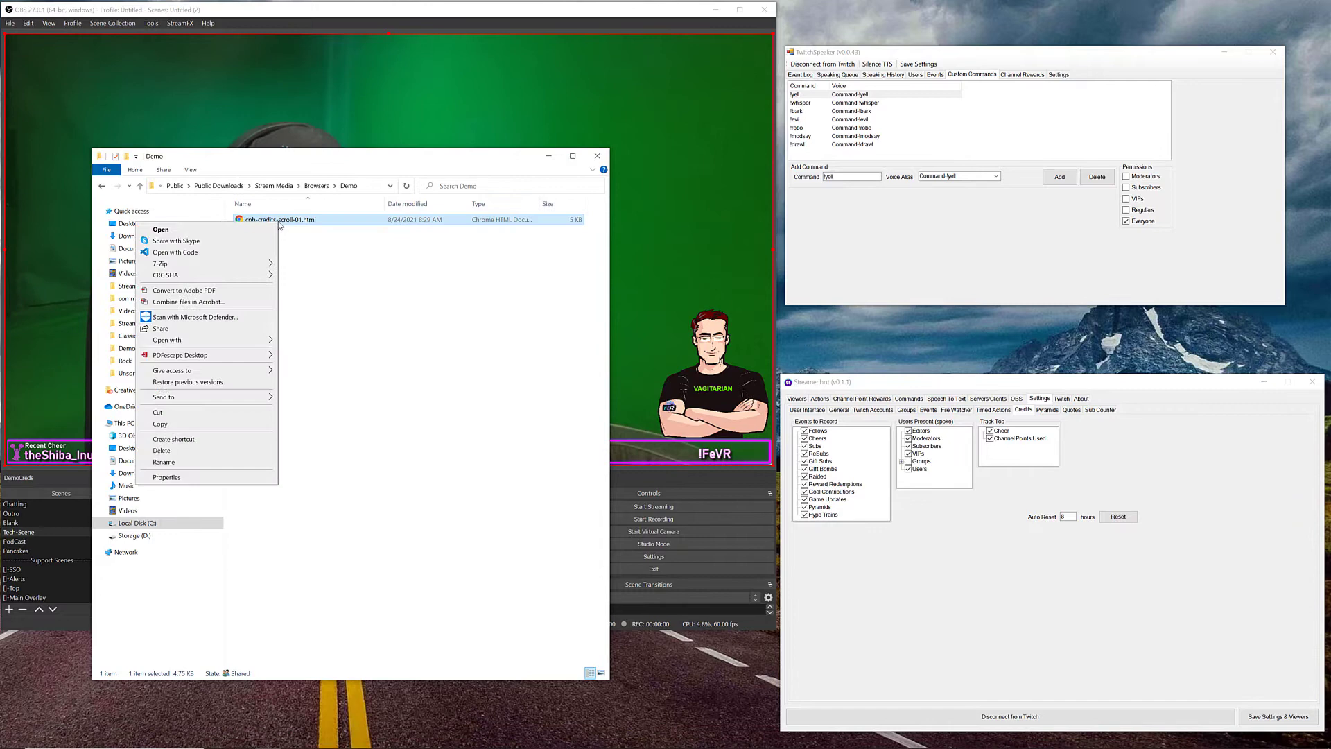
{"action": "left_click", "coordinate": [175, 252]}
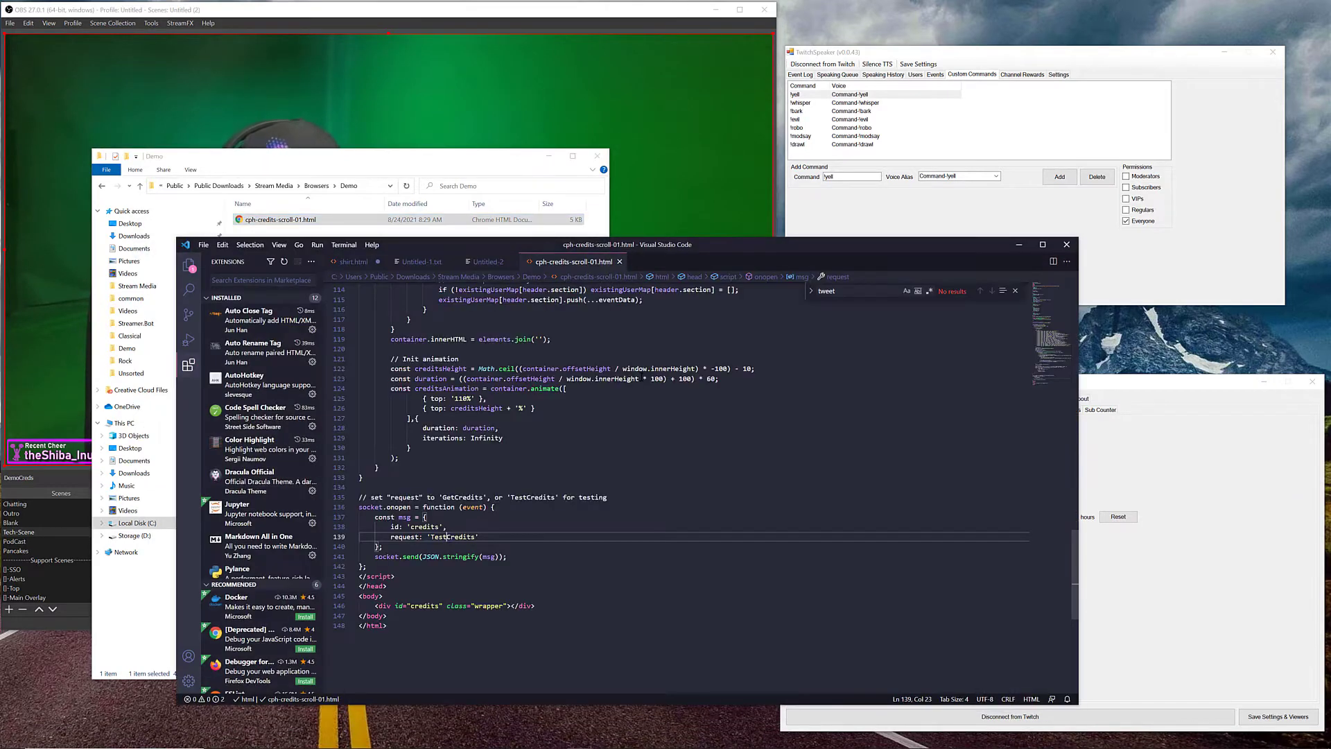
{"action": "scroll", "coordinate": [574, 540], "scroll_direction": "up", "scroll_amount": 20}
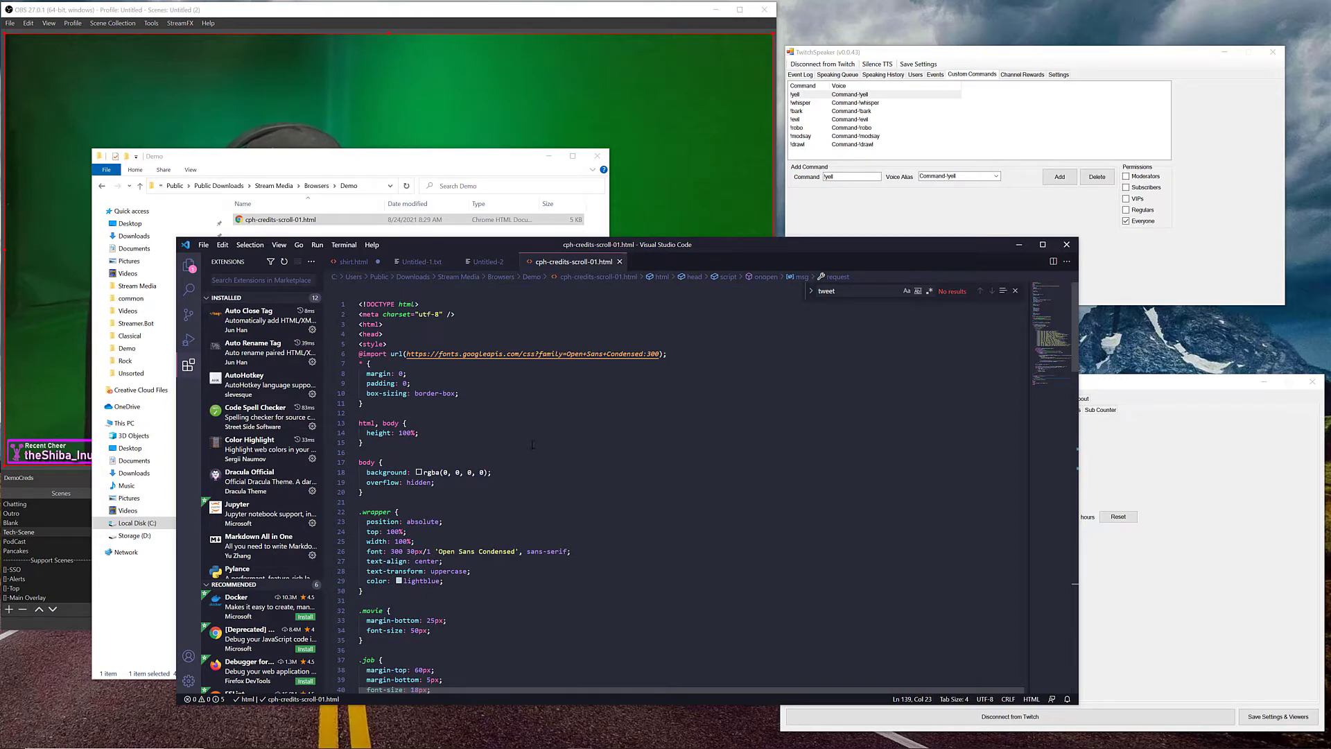
{"action": "scroll", "coordinate": [532, 444], "scroll_direction": "down", "scroll_amount": 14}
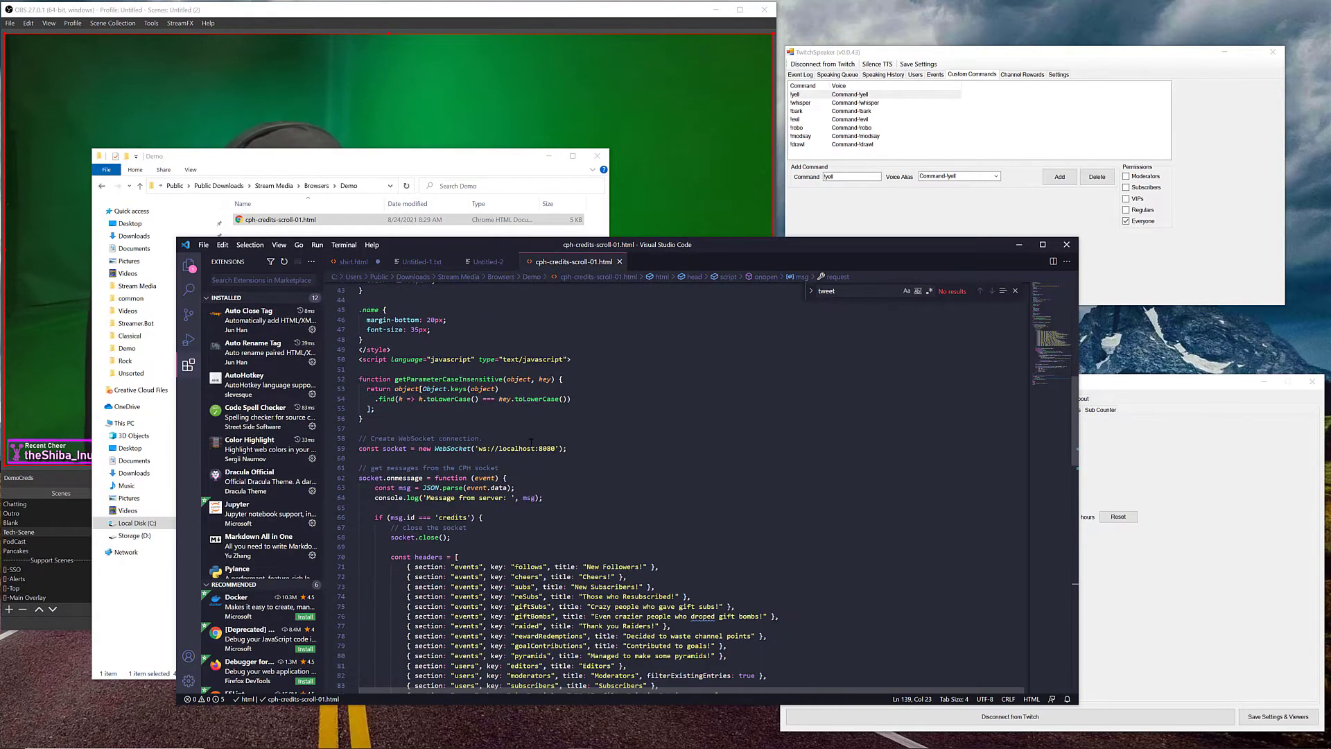
{"action": "scroll", "coordinate": [531, 442], "scroll_direction": "down", "scroll_amount": 20}
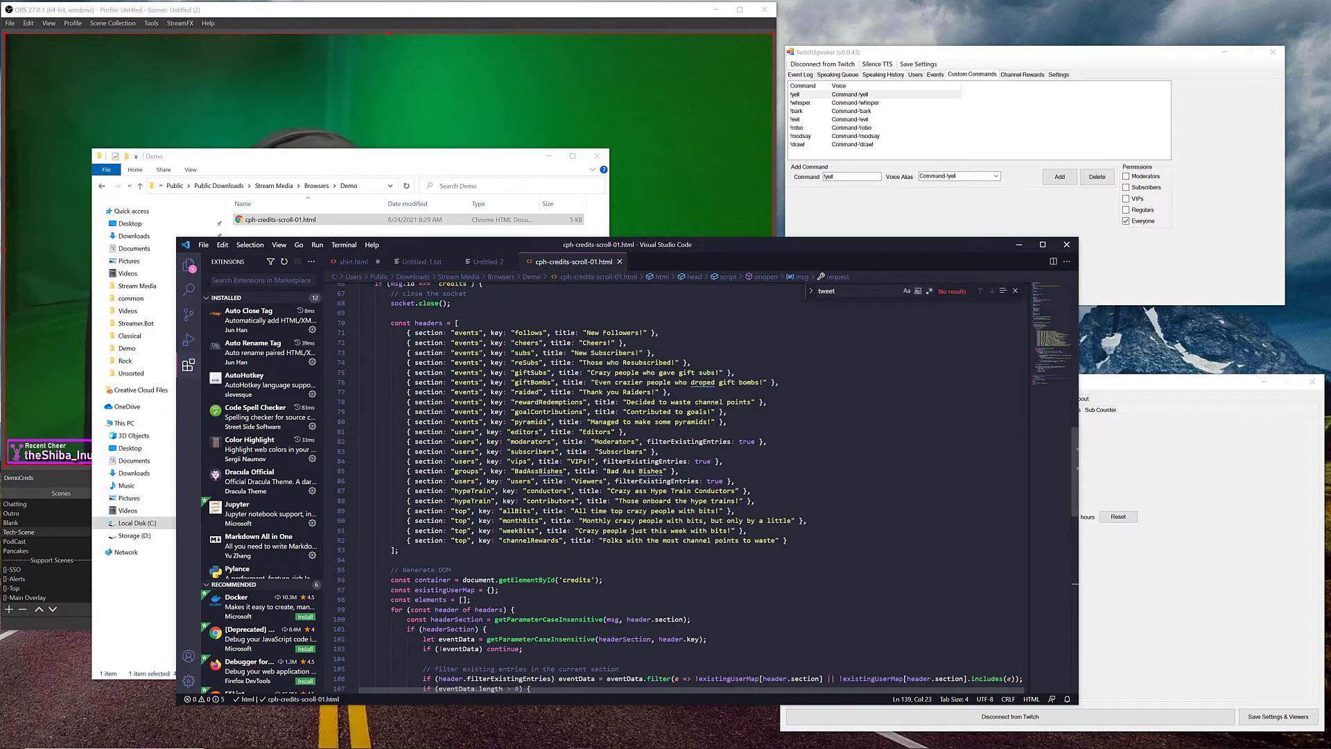
{"action": "scroll", "coordinate": [534, 432], "scroll_direction": "up", "scroll_amount": 20}
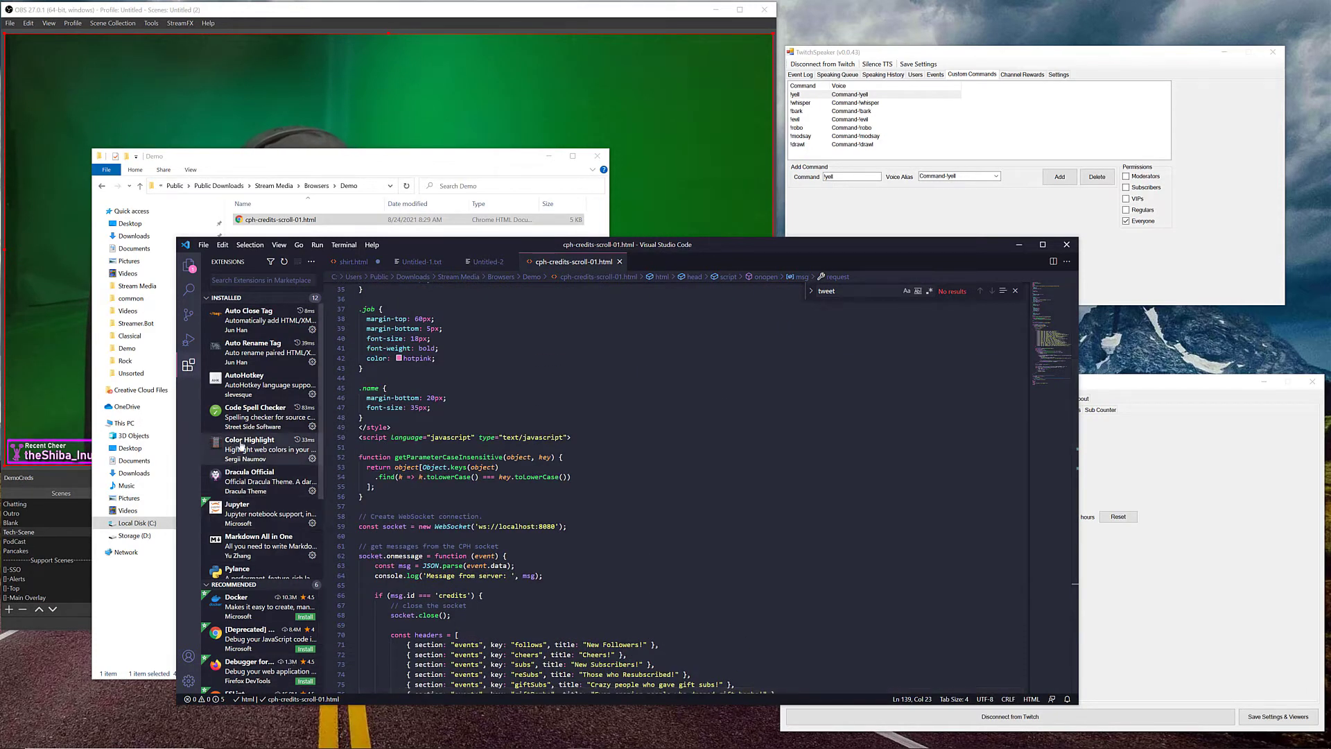
Close the Extensions sidebar and read through the code down to the 'TestCredits' request.
{"action": "mouse_move", "coordinate": [270, 447]}
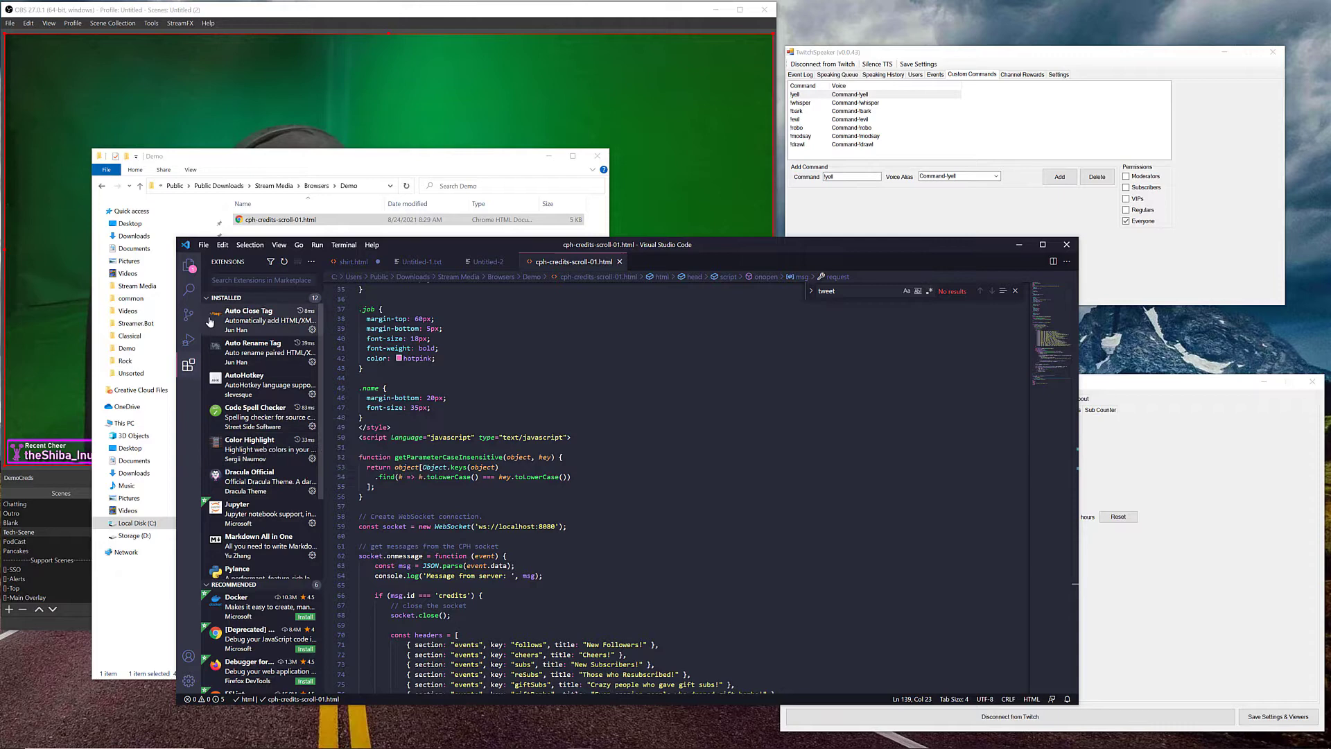
{"action": "left_click", "coordinate": [188, 365]}
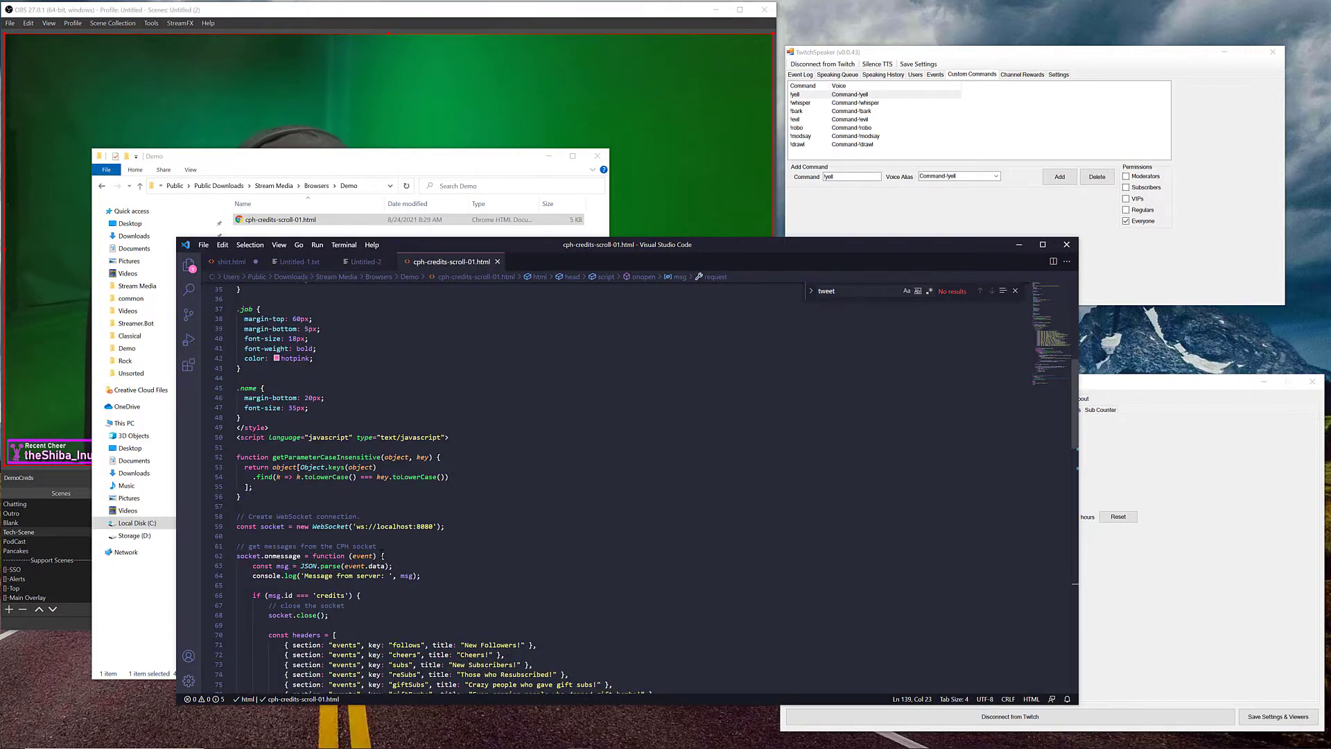
{"action": "scroll", "coordinate": [382, 553], "scroll_direction": "down", "scroll_amount": 9}
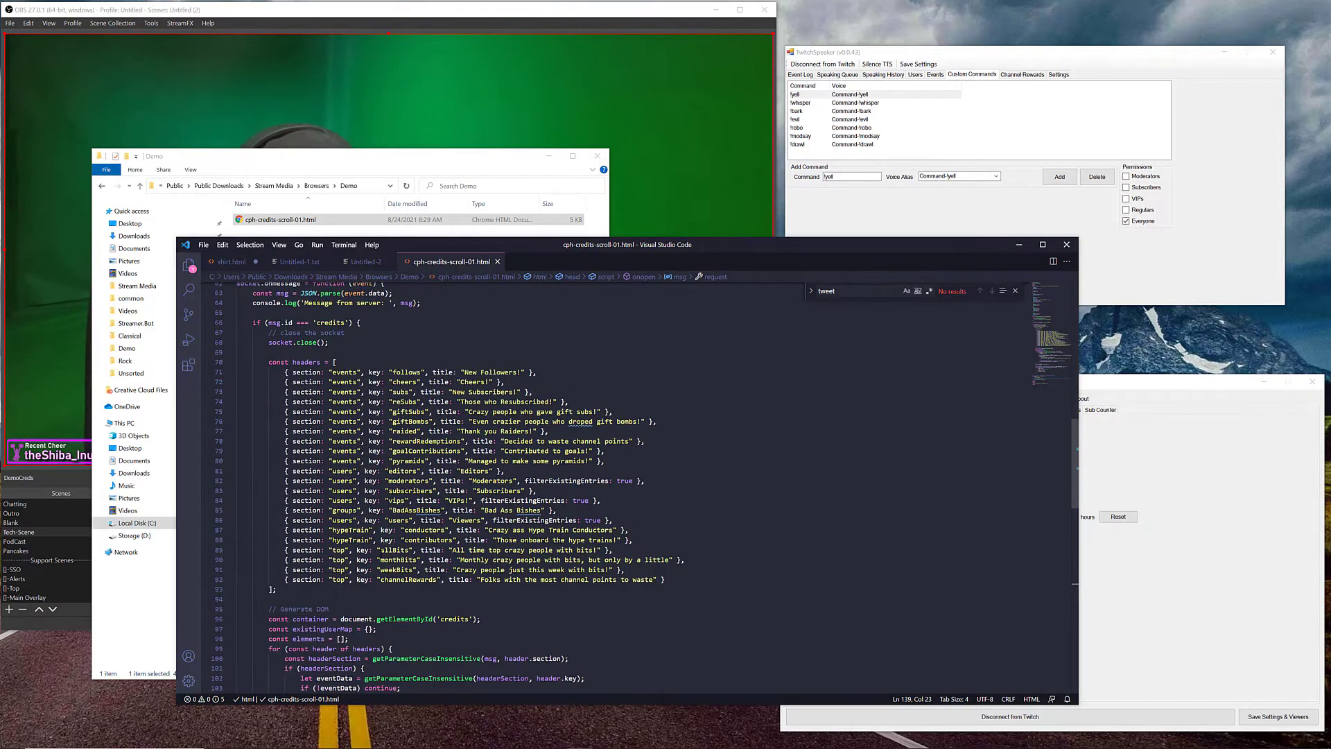
{"action": "scroll", "coordinate": [380, 553], "scroll_direction": "down", "scroll_amount": 8}
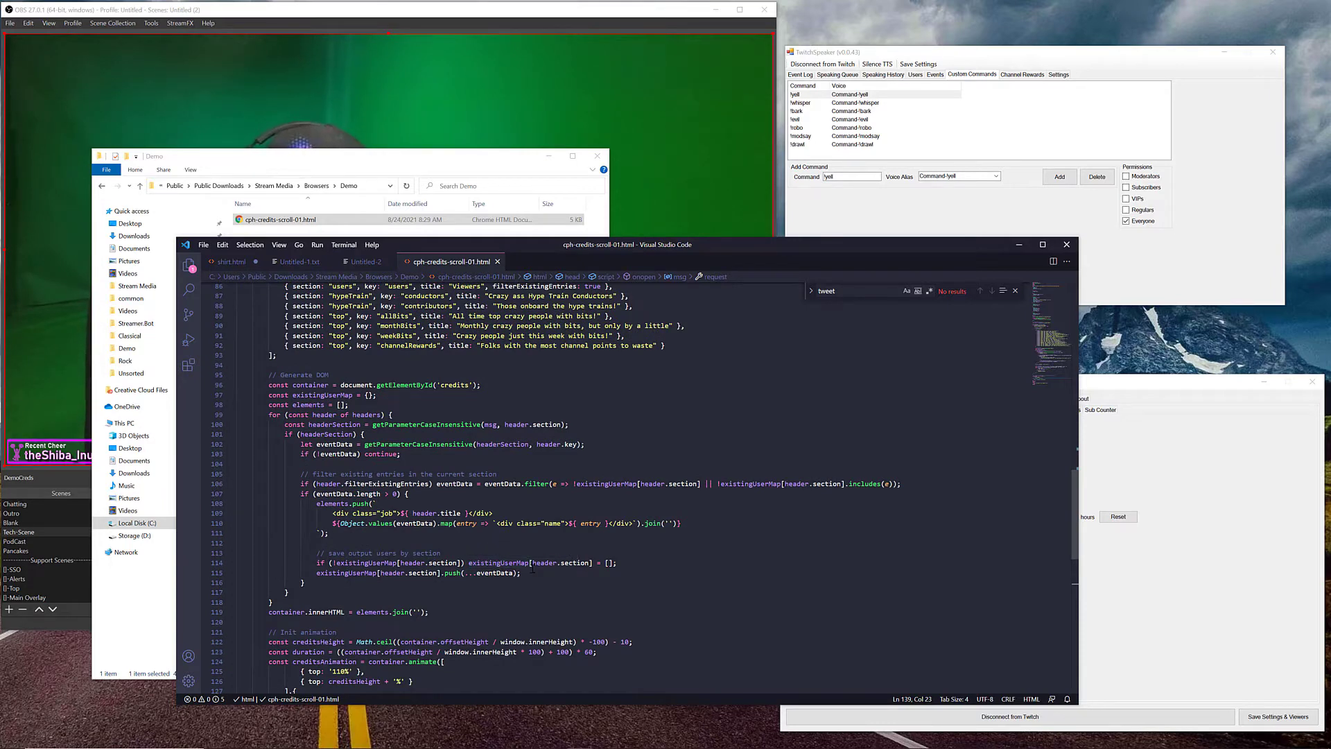
{"action": "scroll", "coordinate": [532, 569], "scroll_direction": "down", "scroll_amount": 2}
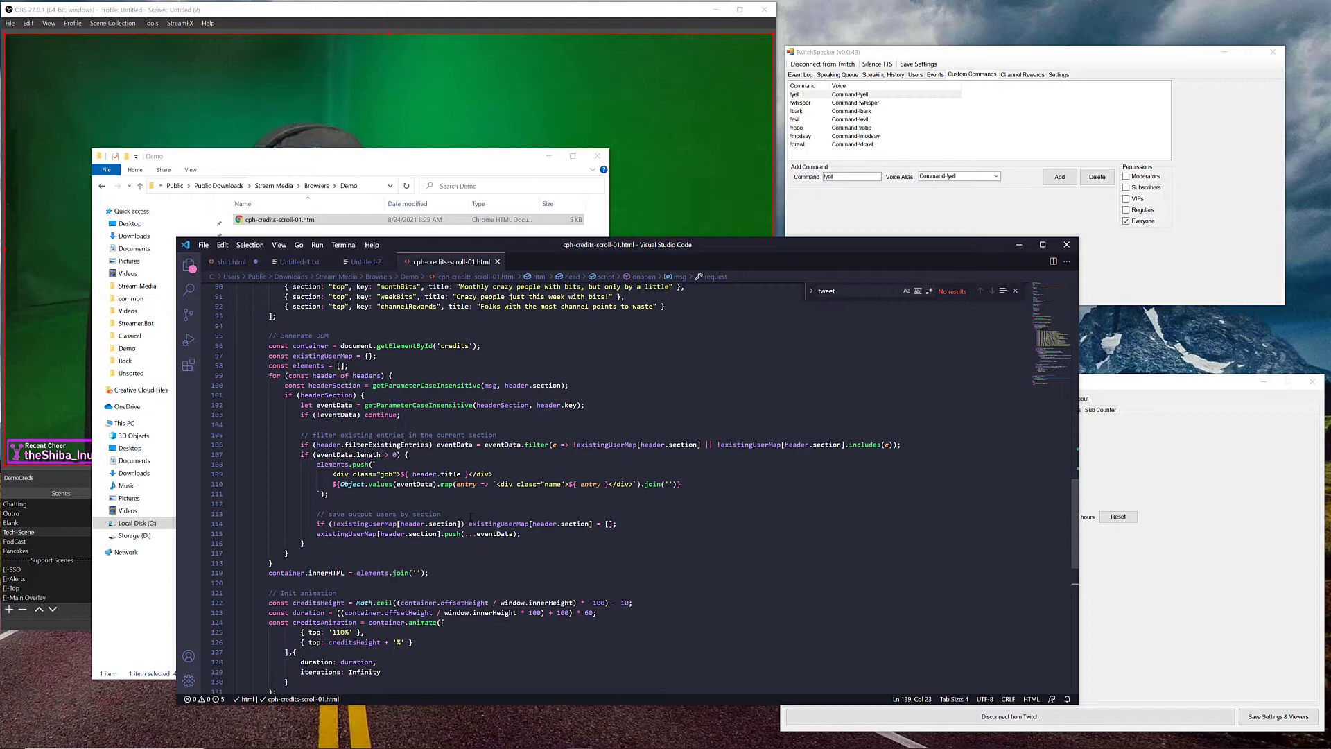
{"action": "scroll", "coordinate": [471, 516], "scroll_direction": "down", "scroll_amount": 8}
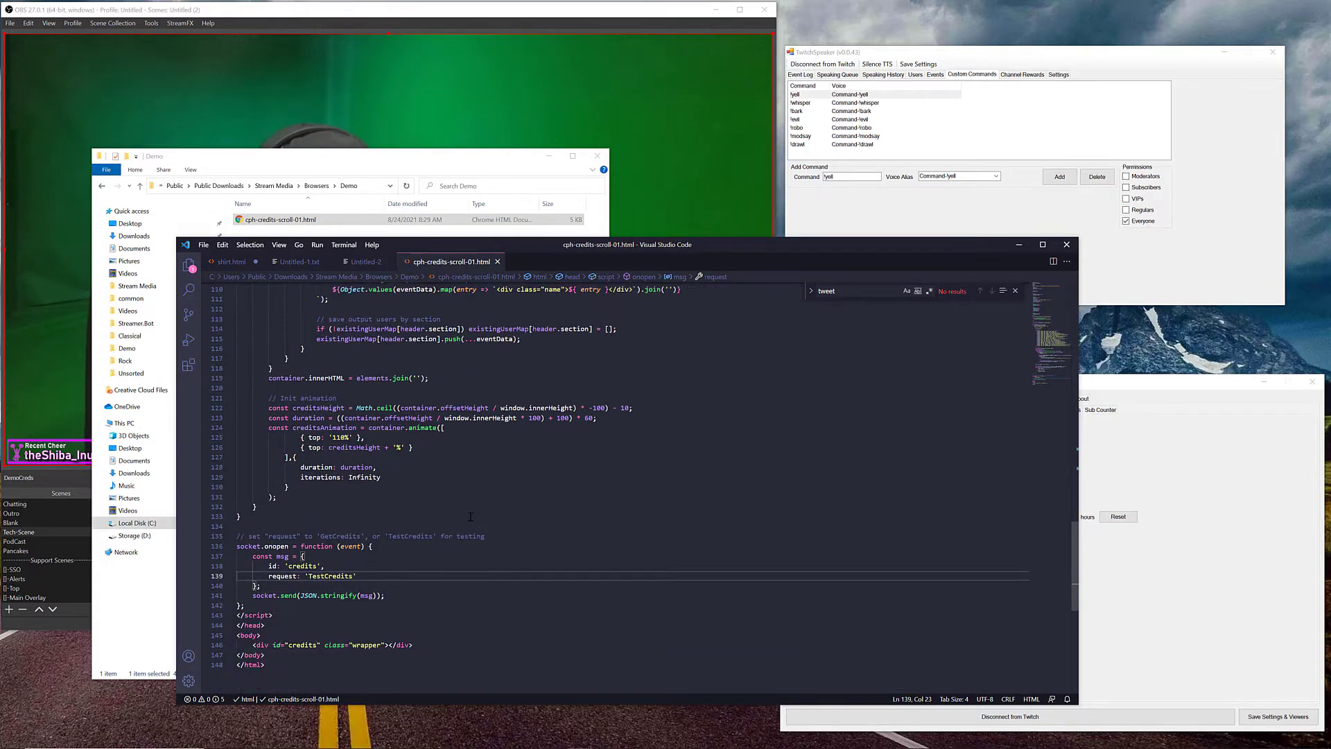
{"action": "scroll", "coordinate": [471, 516], "scroll_direction": "up", "scroll_amount": 15}
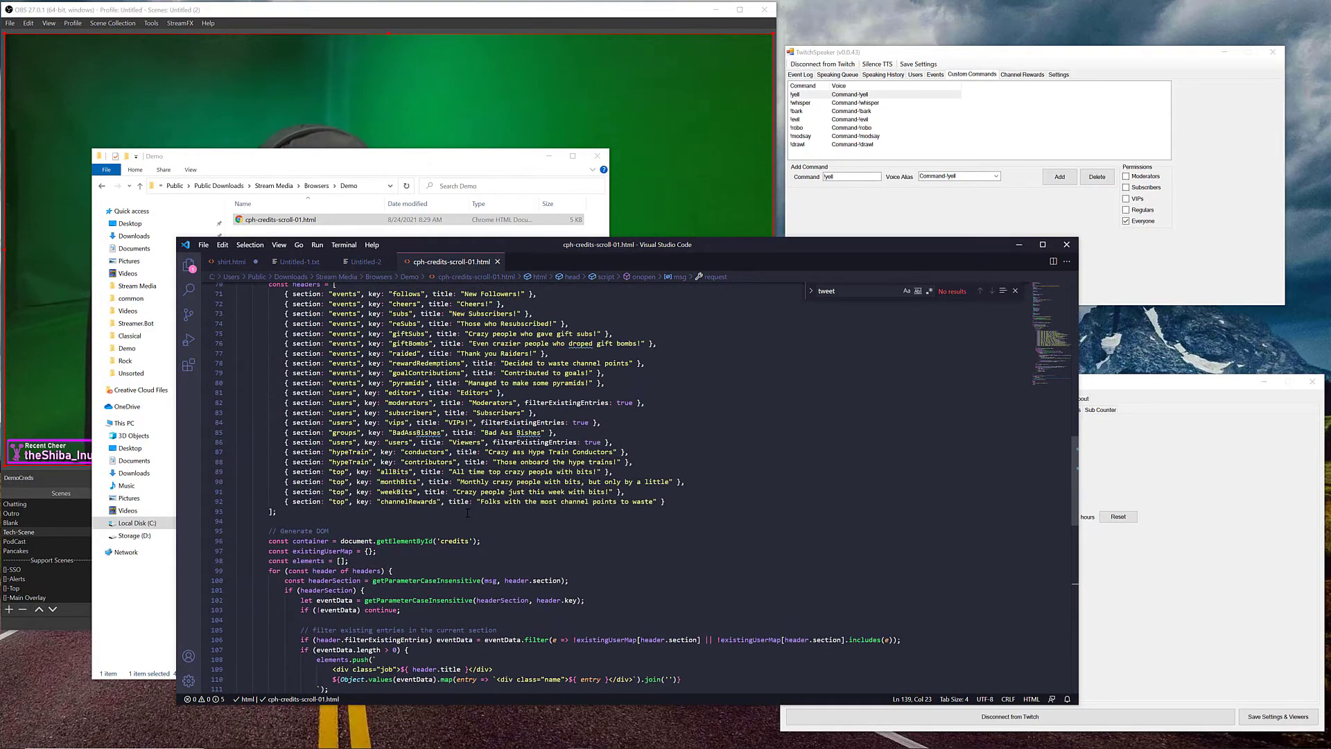
{"action": "scroll", "coordinate": [467, 513], "scroll_direction": "up", "scroll_amount": 9}
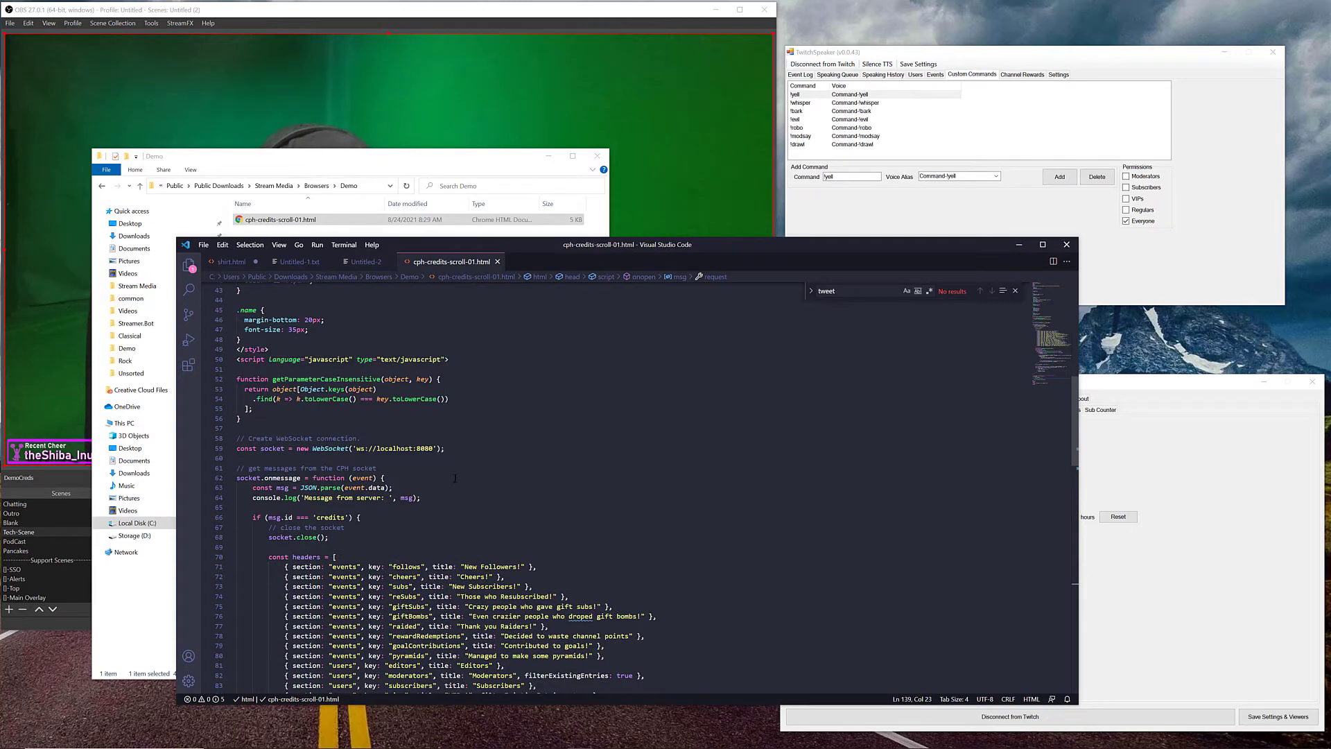
{"action": "scroll", "coordinate": [452, 476], "scroll_direction": "up", "scroll_amount": 8}
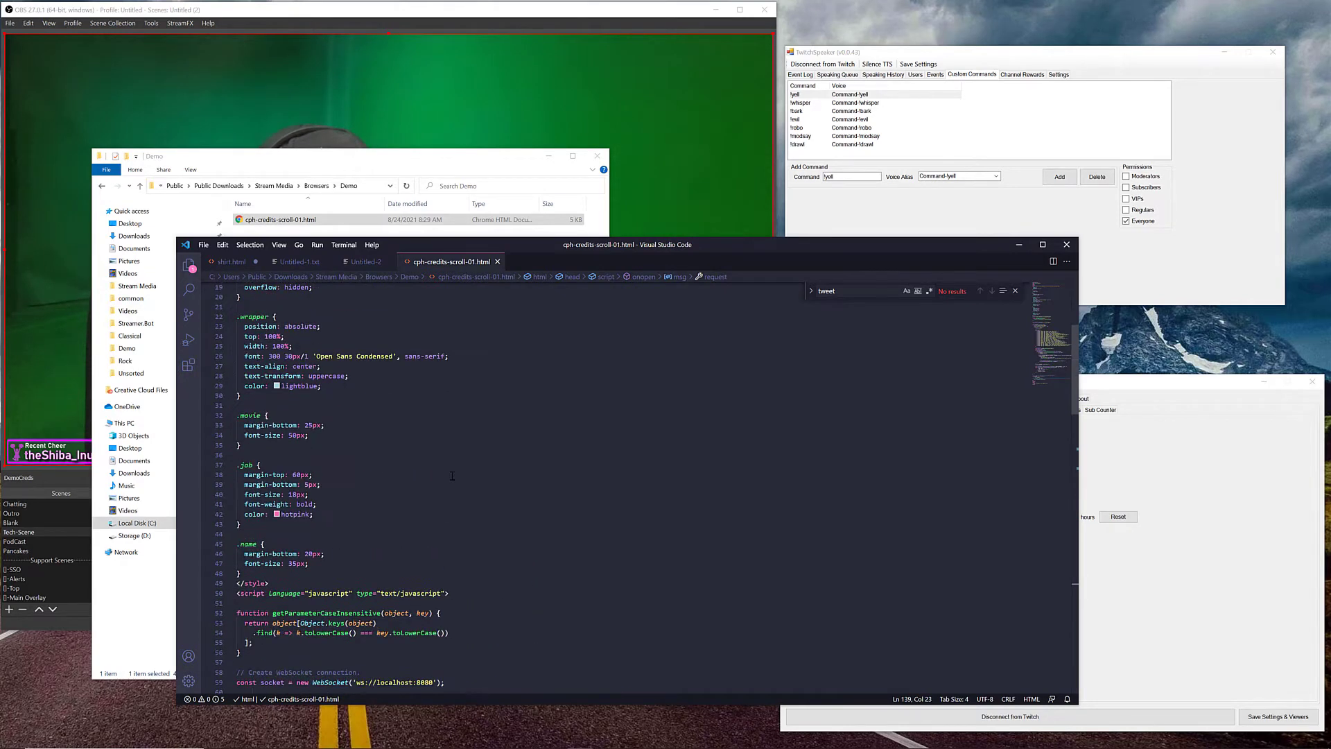
{"action": "mouse_move", "coordinate": [277, 514]}
{"action": "mouse_move", "coordinate": [277, 388]}
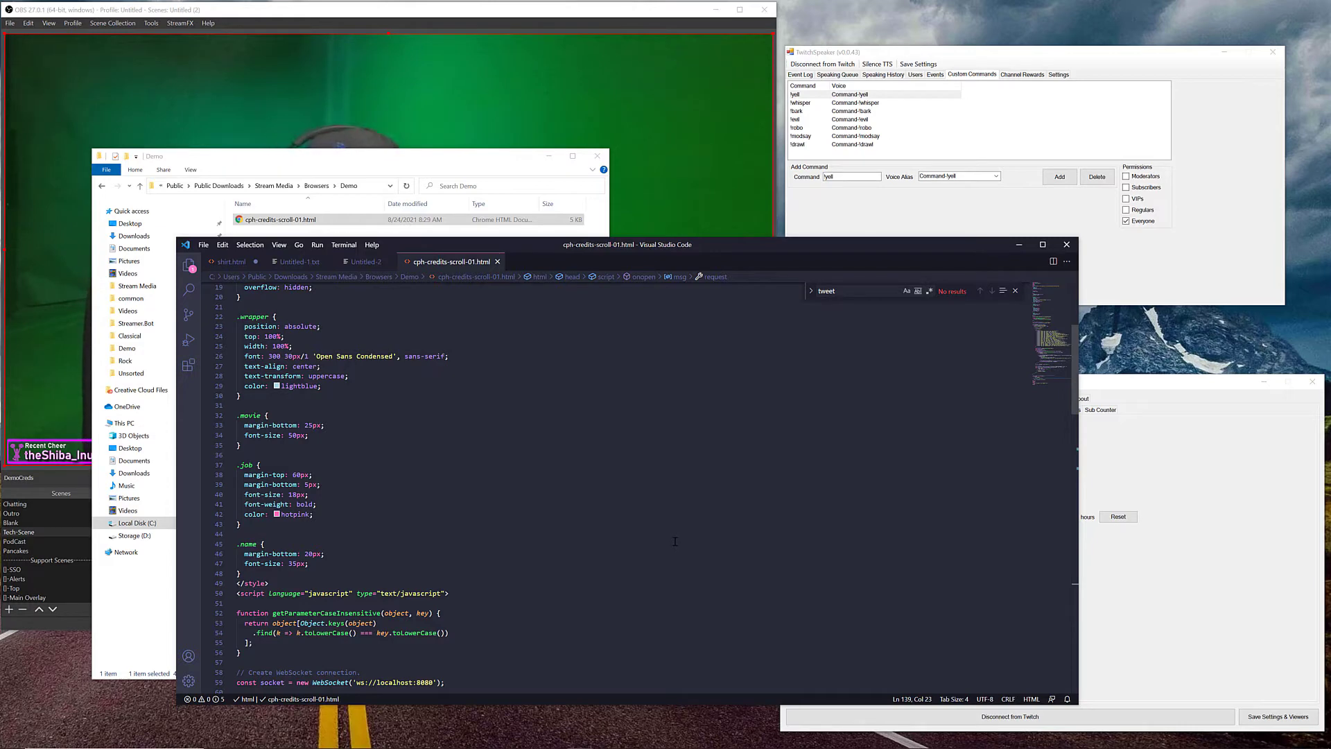
{"action": "scroll", "coordinate": [657, 573], "scroll_direction": "down", "scroll_amount": 20}
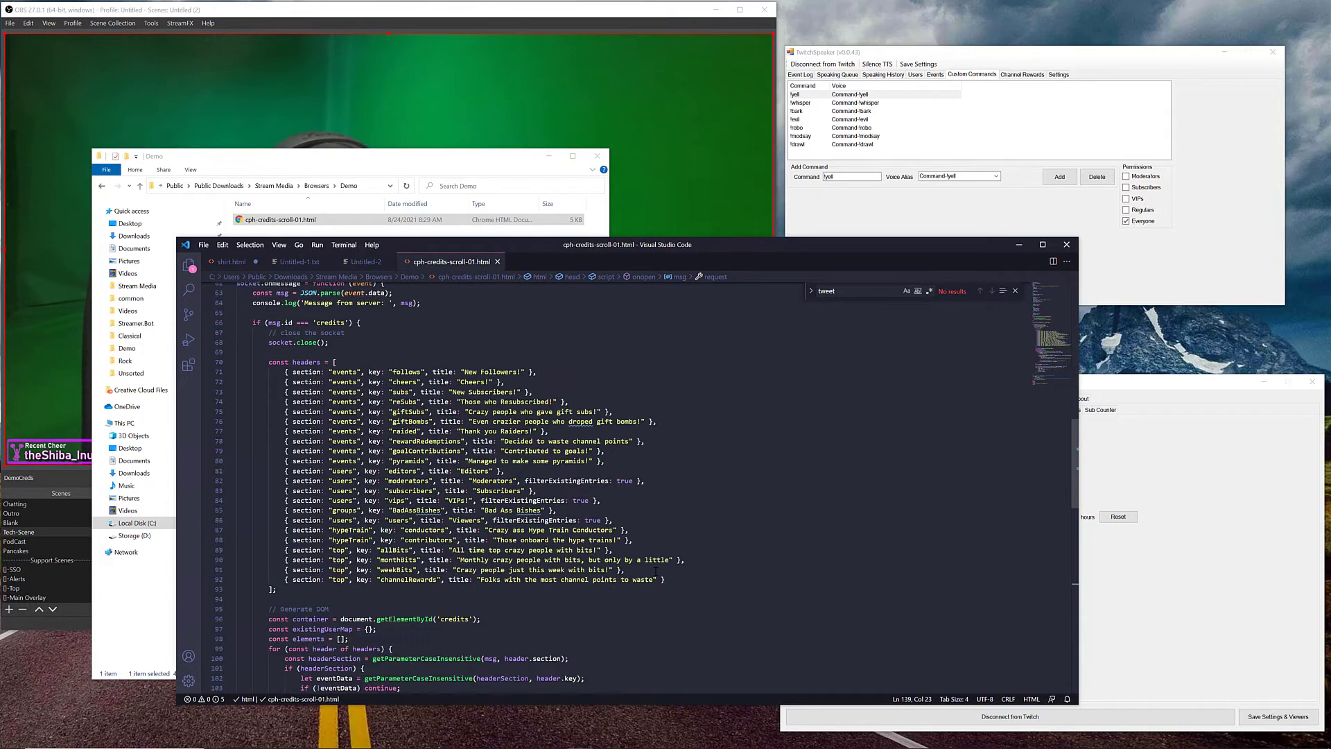
{"action": "scroll", "coordinate": [655, 571], "scroll_direction": "down", "scroll_amount": 7}
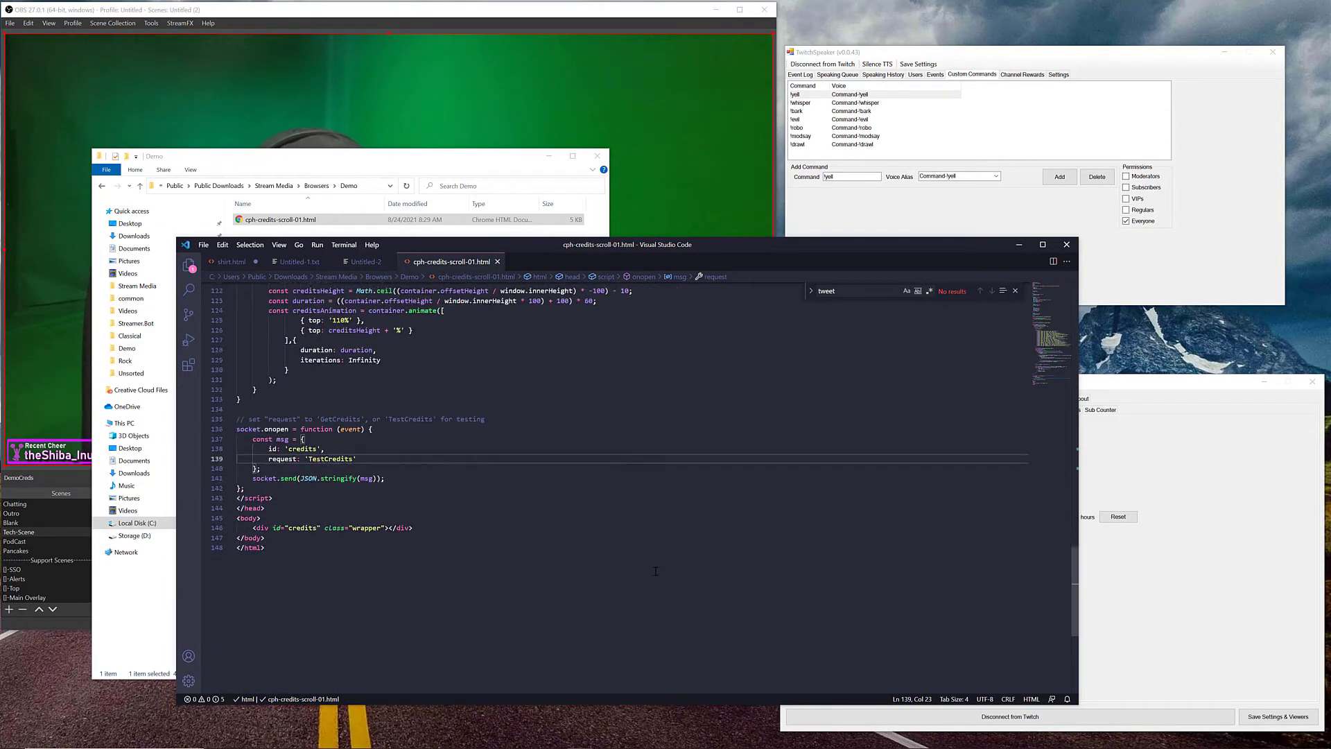
{"action": "scroll", "coordinate": [655, 567], "scroll_direction": "down", "scroll_amount": 4}
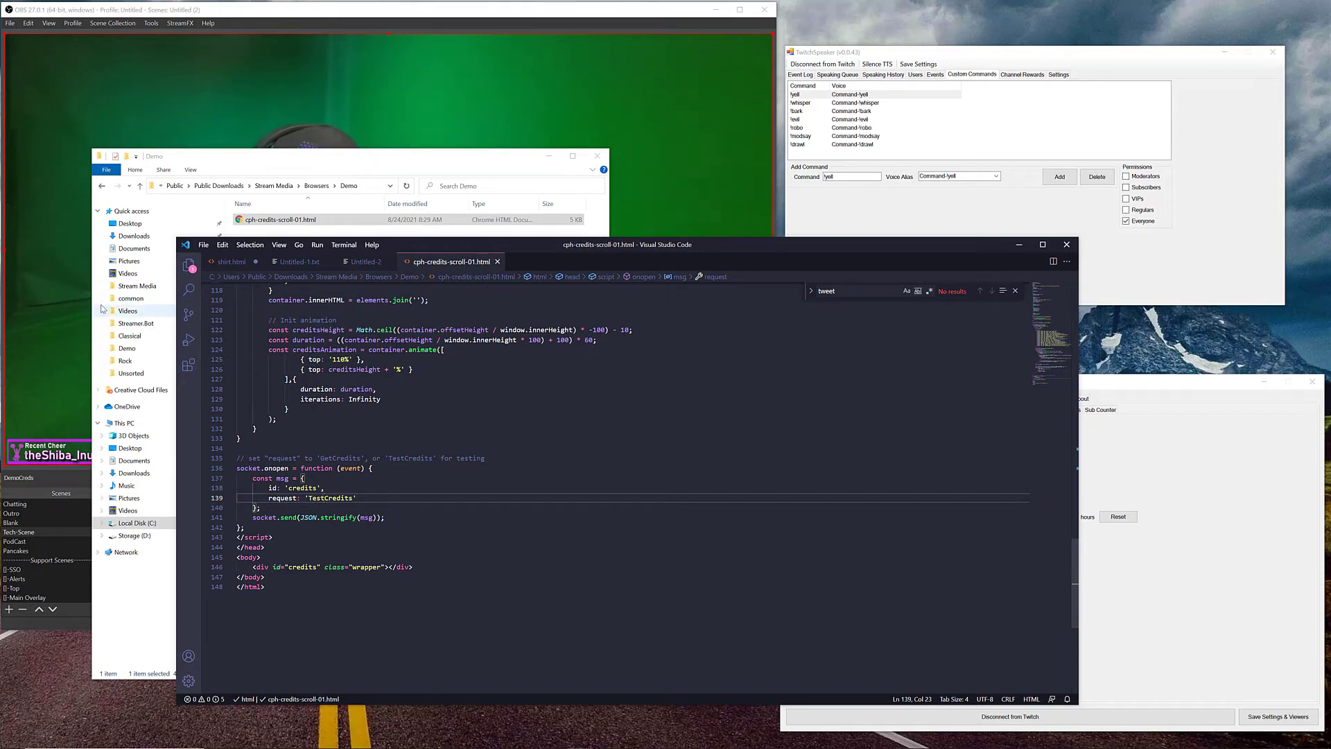
Watch the DemoCreds test credits scroll through the OBS preview until they finish.
{"action": "left_click", "coordinate": [68, 481]}
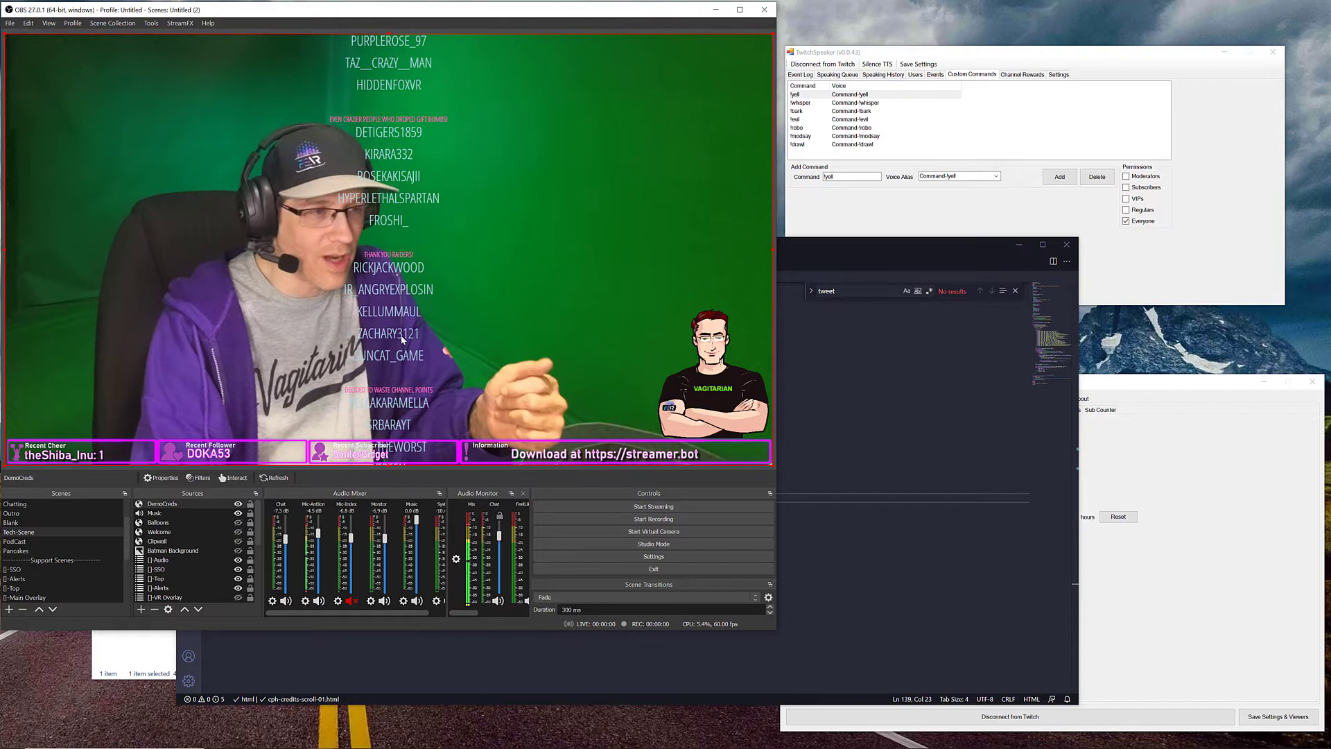
{"action": "left_click", "coordinate": [916, 439]}
{"action": "left_click", "coordinate": [545, 201]}
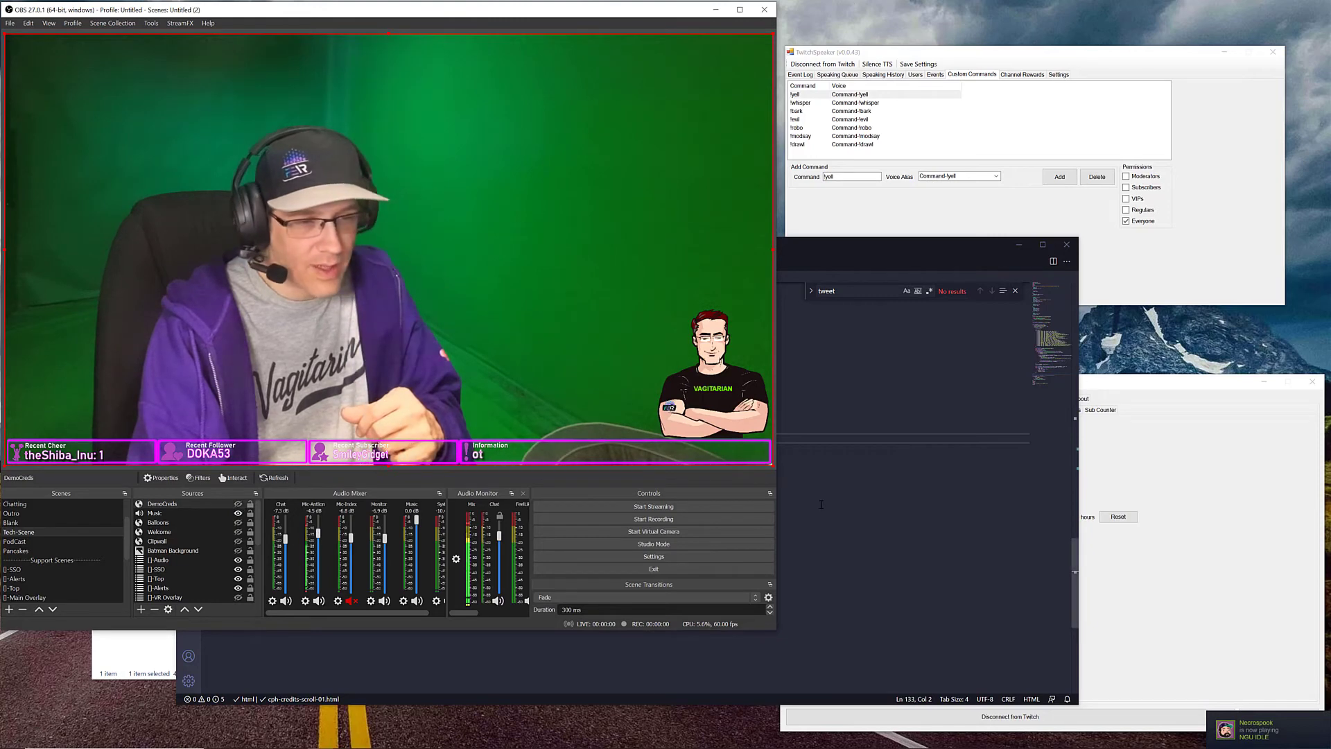
Set .job colour to rgb(65, 44, 158) and .wrapper colour to rgb(4, 255, 16) with the colour picker.
{"action": "left_click", "coordinate": [271, 666]}
{"action": "scroll", "coordinate": [383, 441], "scroll_direction": "up", "scroll_amount": 10}
{"action": "scroll", "coordinate": [382, 441], "scroll_direction": "up", "scroll_amount": 9}
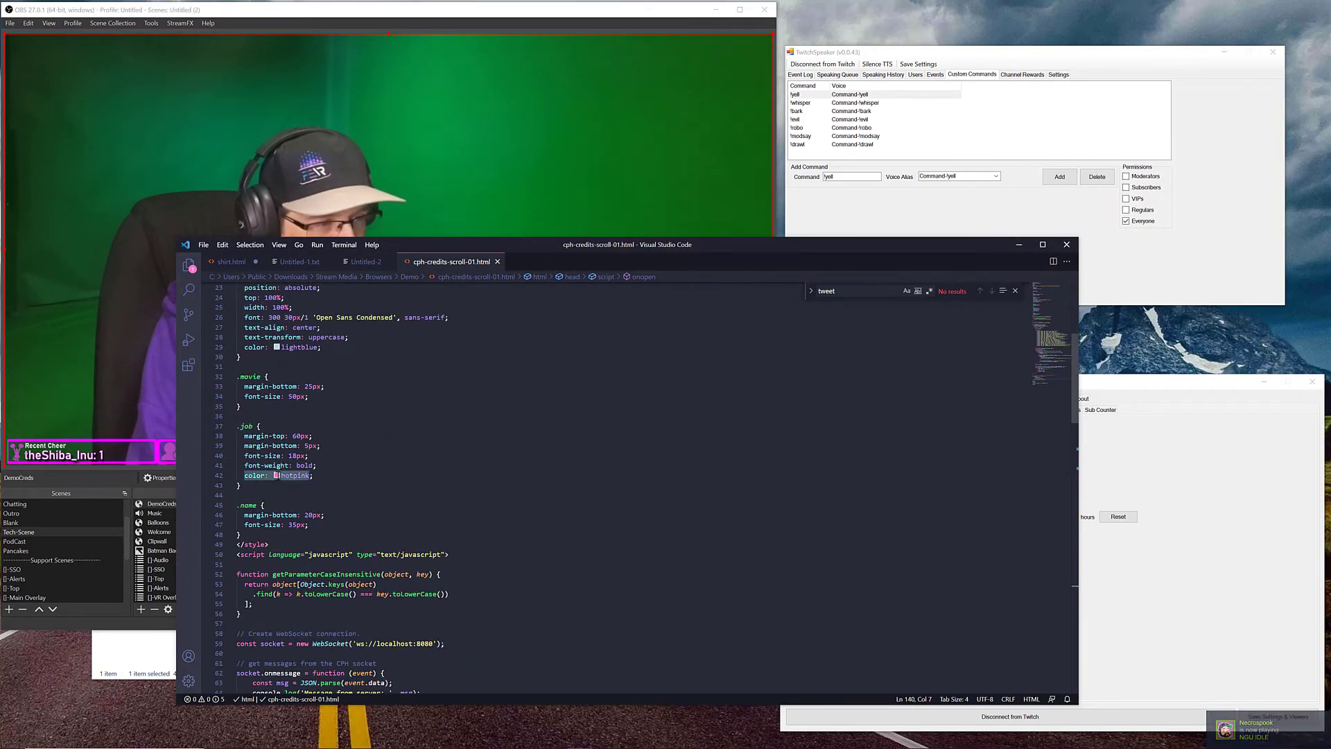
{"action": "mouse_move", "coordinate": [276, 476]}
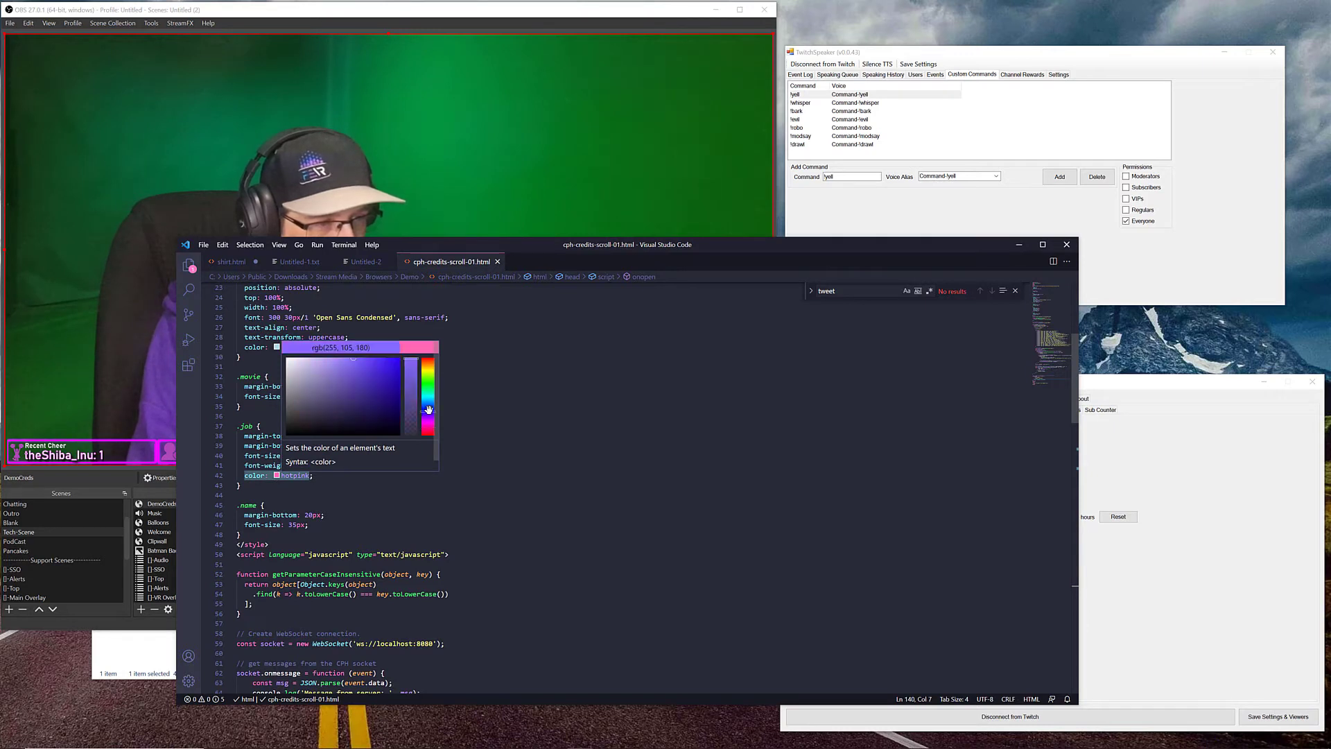
{"action": "left_click_drag", "start_coordinate": [361, 387], "coordinate": [368, 386]}
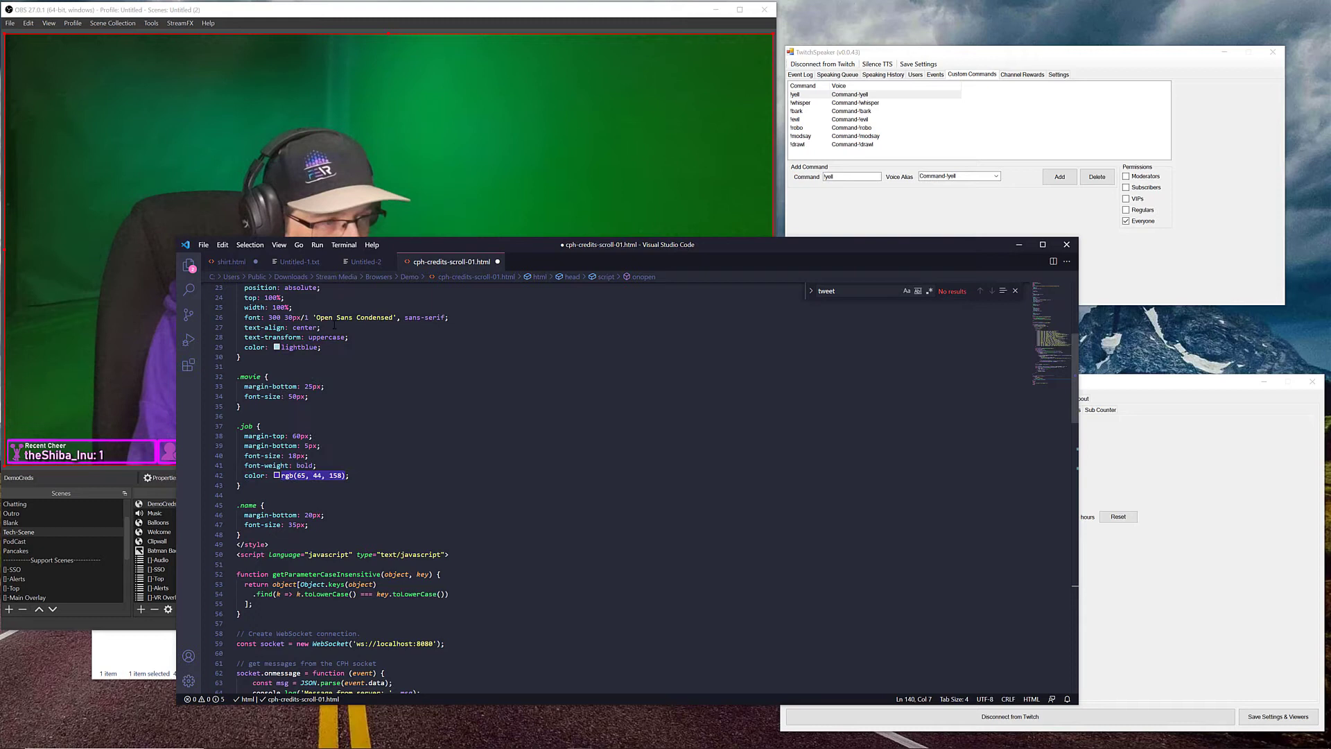
{"action": "mouse_move", "coordinate": [277, 347]}
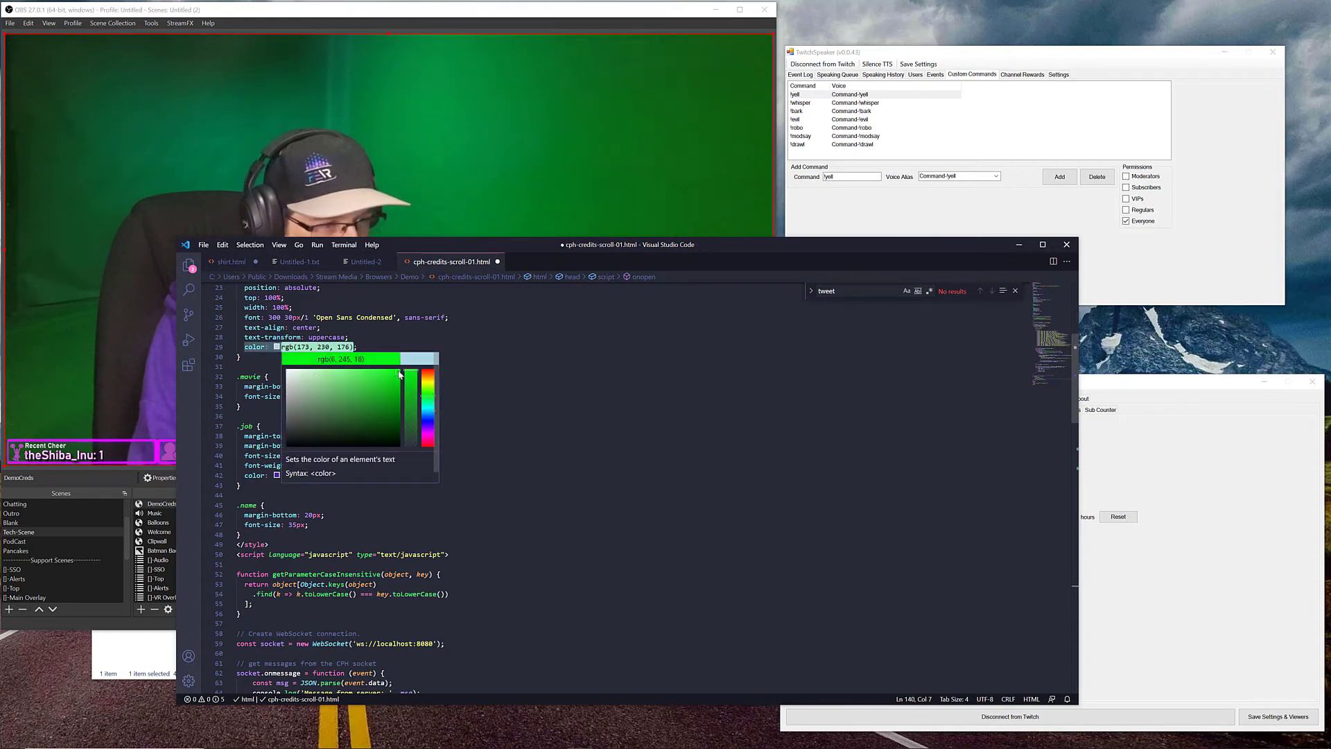
{"action": "left_click_drag", "start_coordinate": [400, 375], "coordinate": [401, 374]}
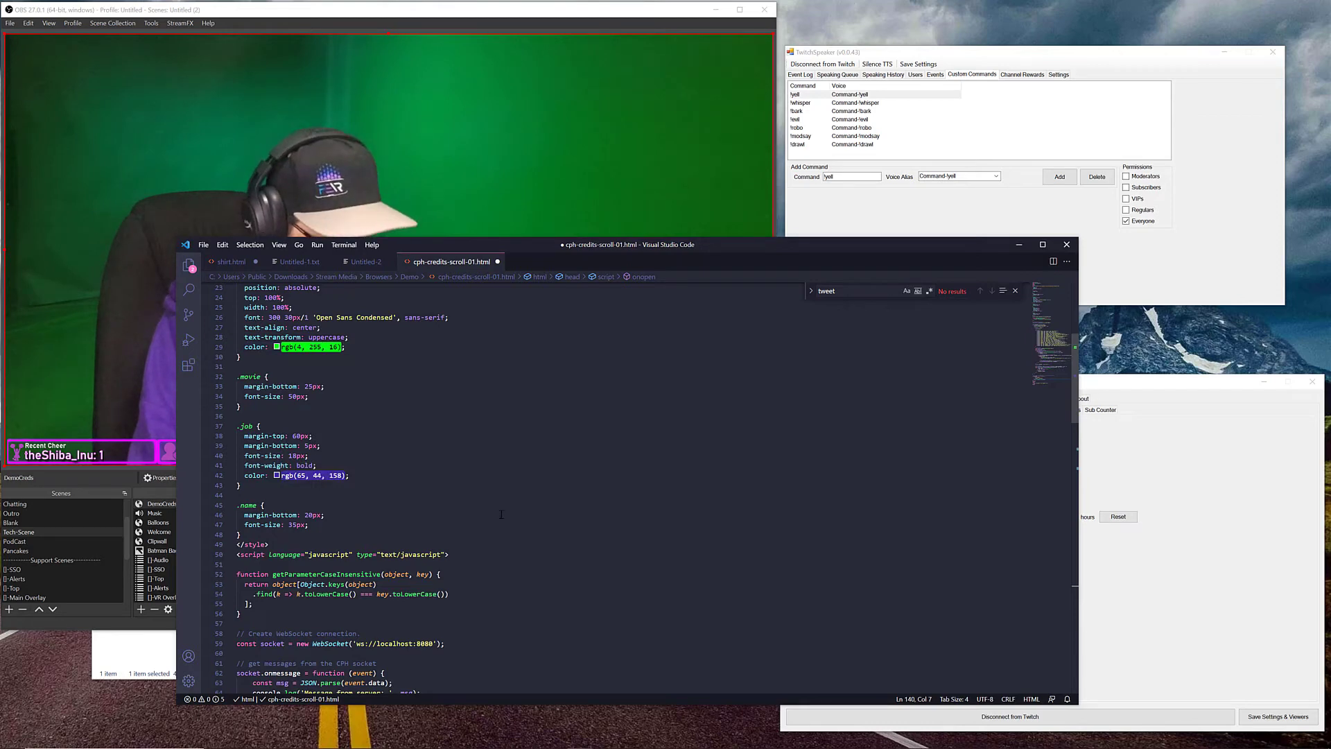
{"action": "left_click", "coordinate": [169, 239]}
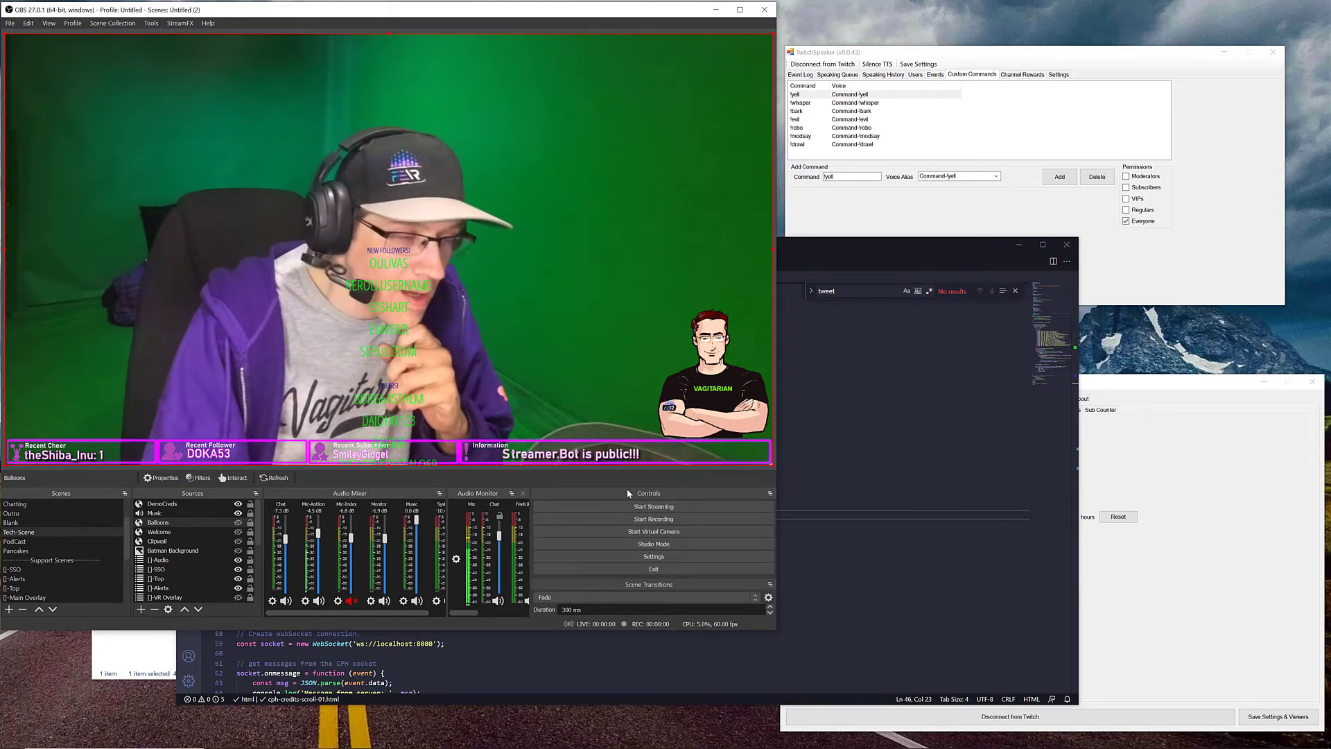
{"action": "left_click", "coordinate": [853, 467]}
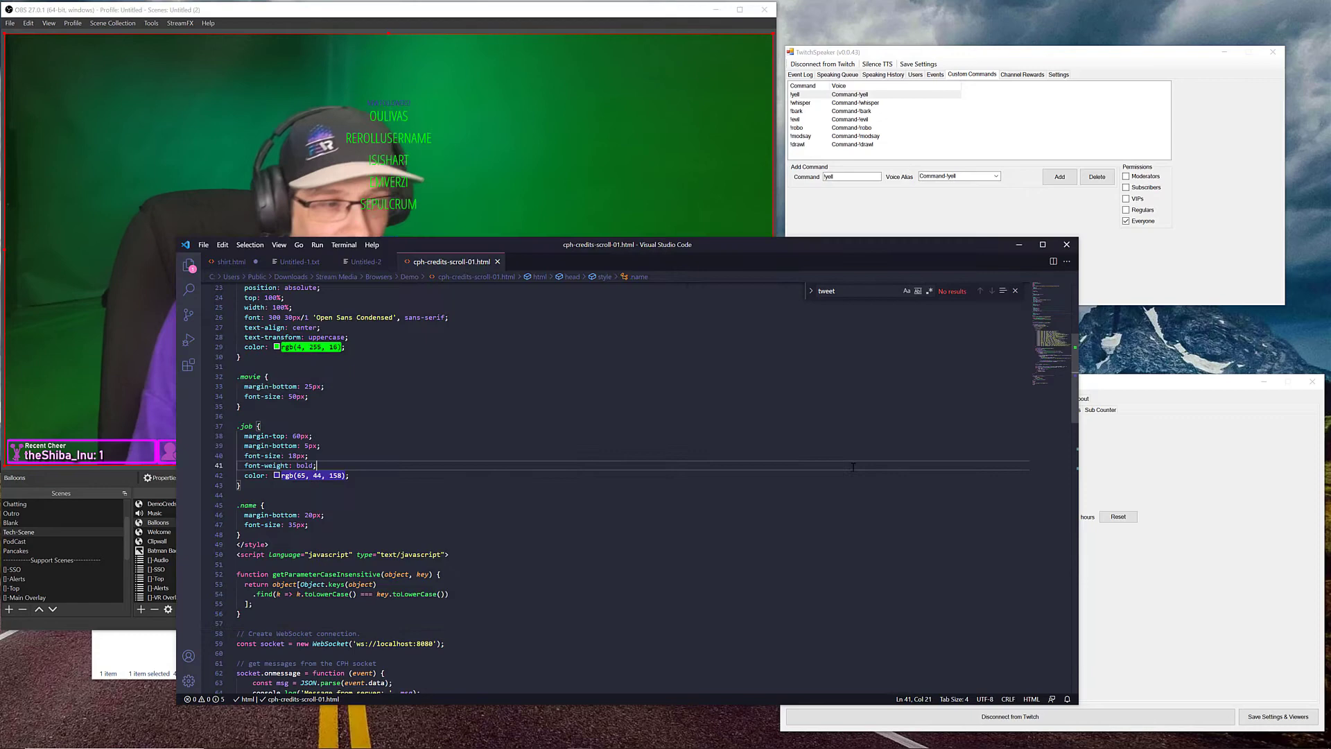
{"action": "scroll", "coordinate": [853, 467], "scroll_direction": "up", "scroll_amount": 8}
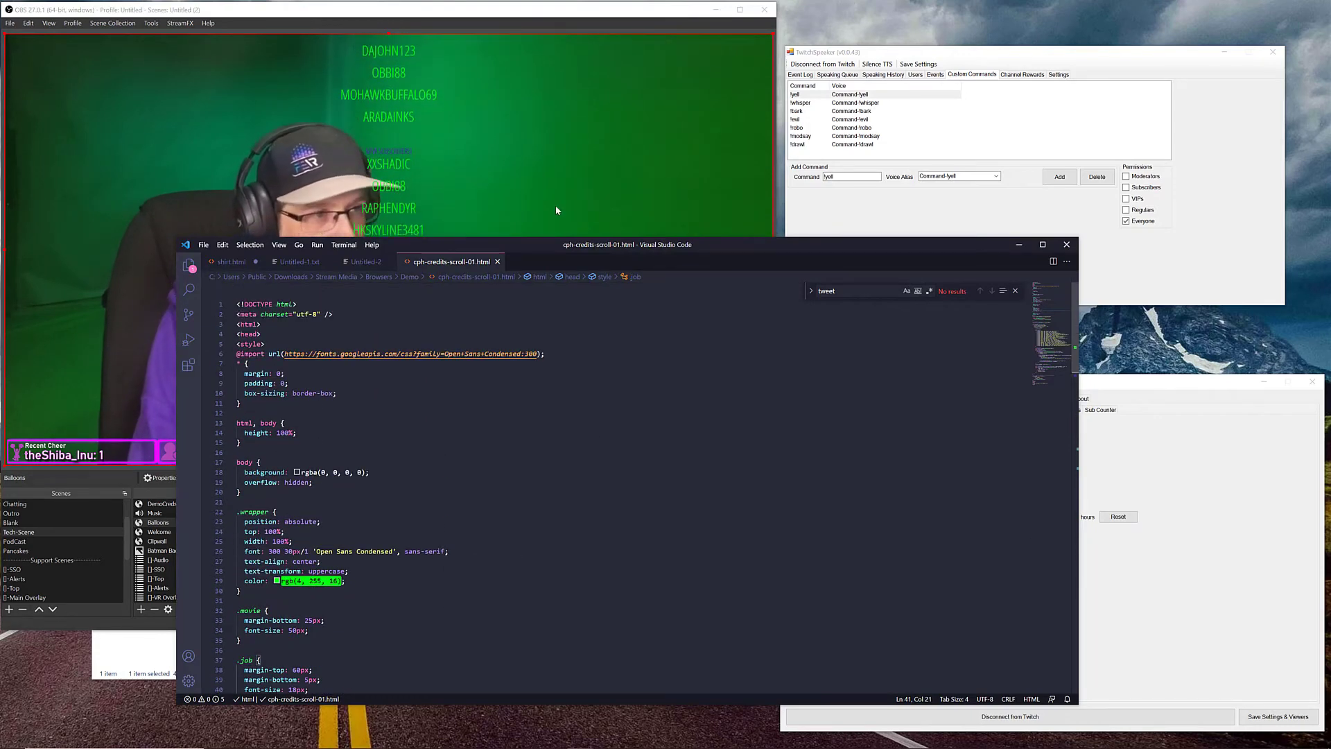
{"action": "left_click", "coordinate": [485, 146]}
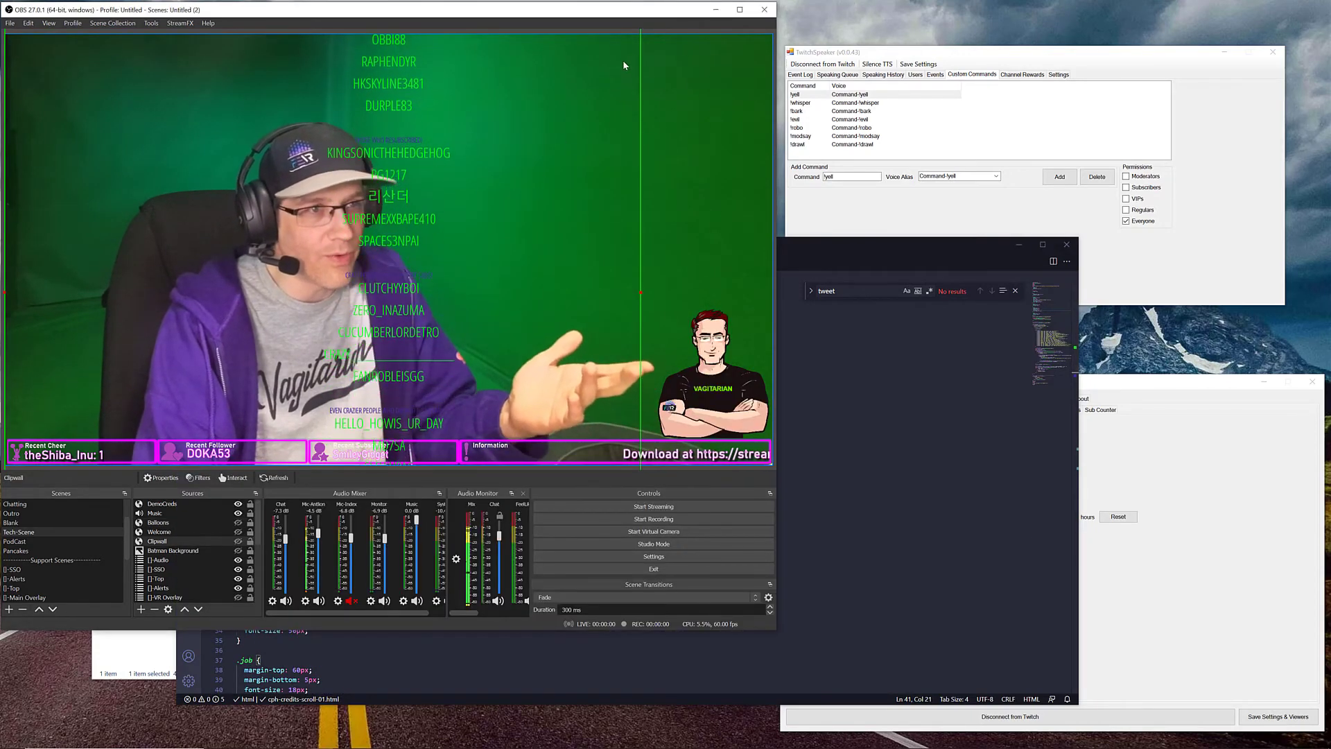
{"action": "left_click", "coordinate": [677, 30]}
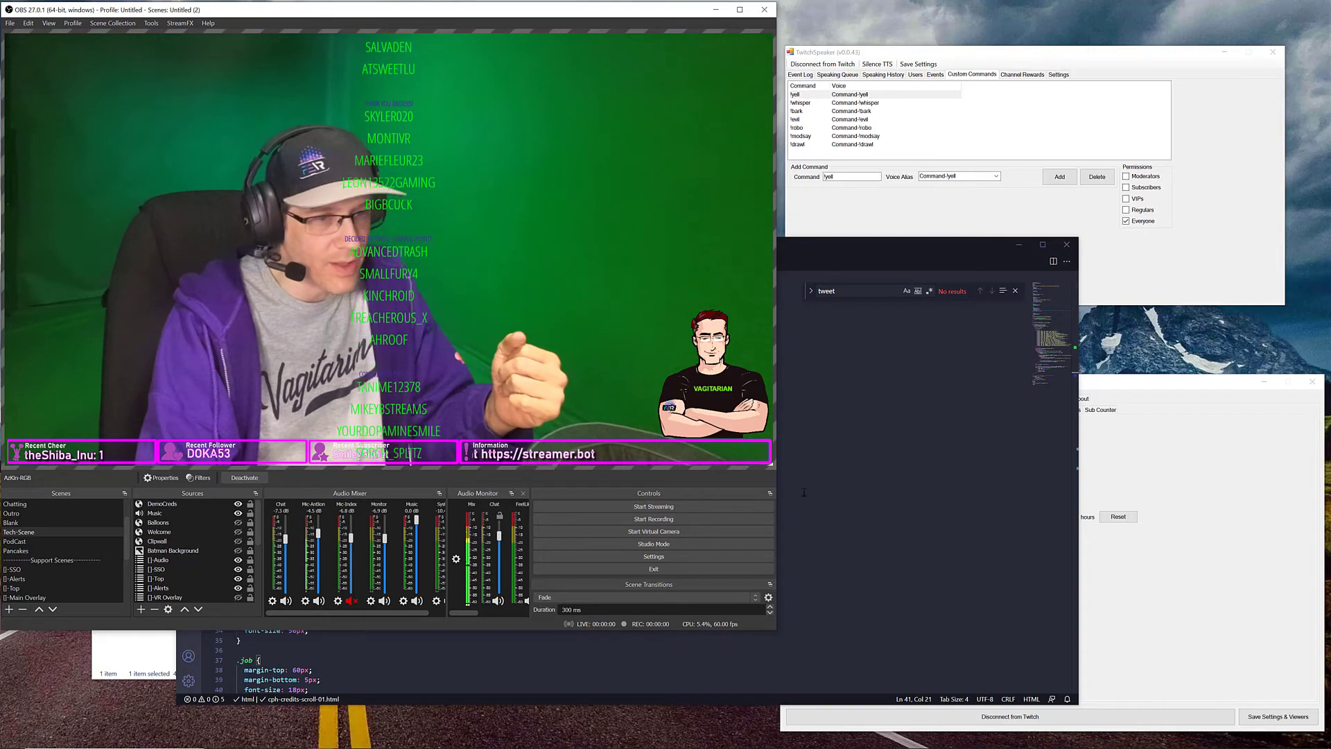
Crop DemoCreds' left and right edges into a narrow column and move it higher in the scene.
{"action": "left_click", "coordinate": [165, 506]}
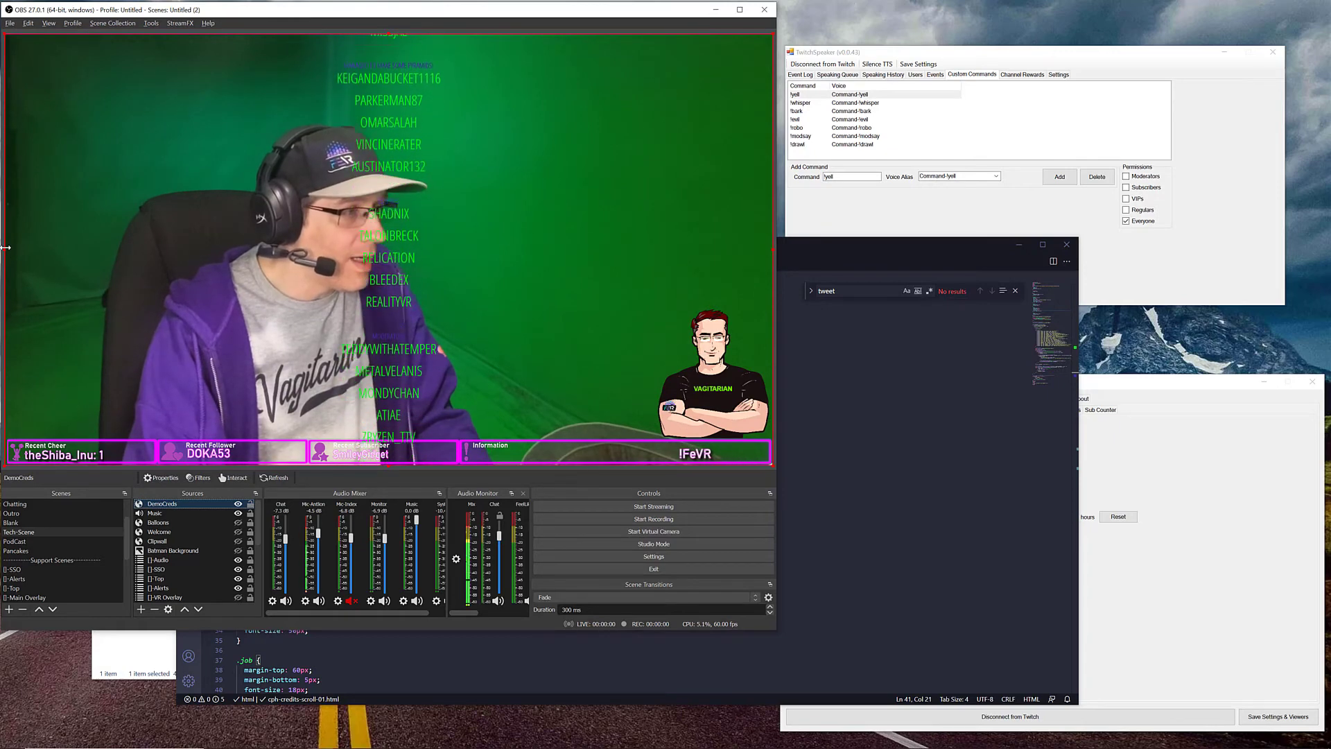
{"action": "left_click_drag", "start_coordinate": [7, 249], "coordinate": [243, 247]}
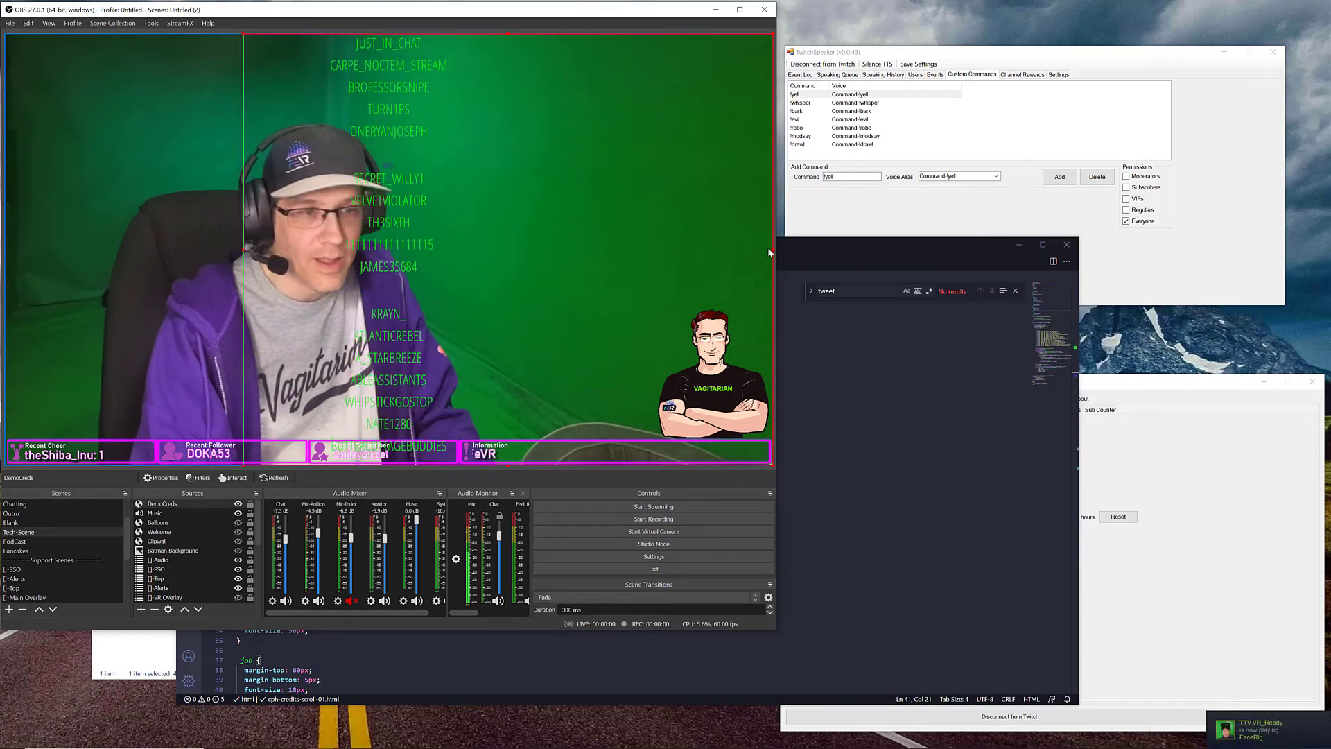
{"action": "left_click_drag", "start_coordinate": [771, 247], "coordinate": [645, 248]}
{"action": "left_click_drag", "start_coordinate": [497, 247], "coordinate": [487, 260]}
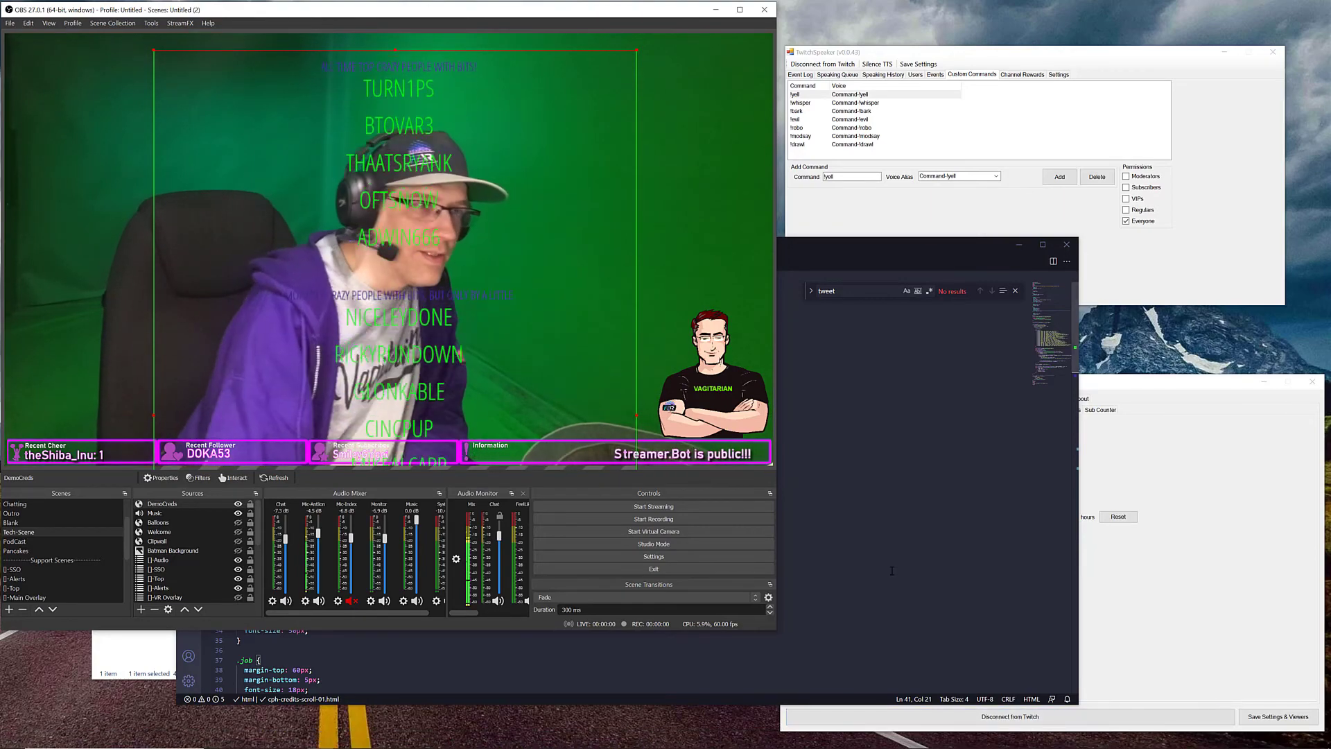
{"action": "left_click_drag", "start_coordinate": [391, 388], "coordinate": [389, 363]}
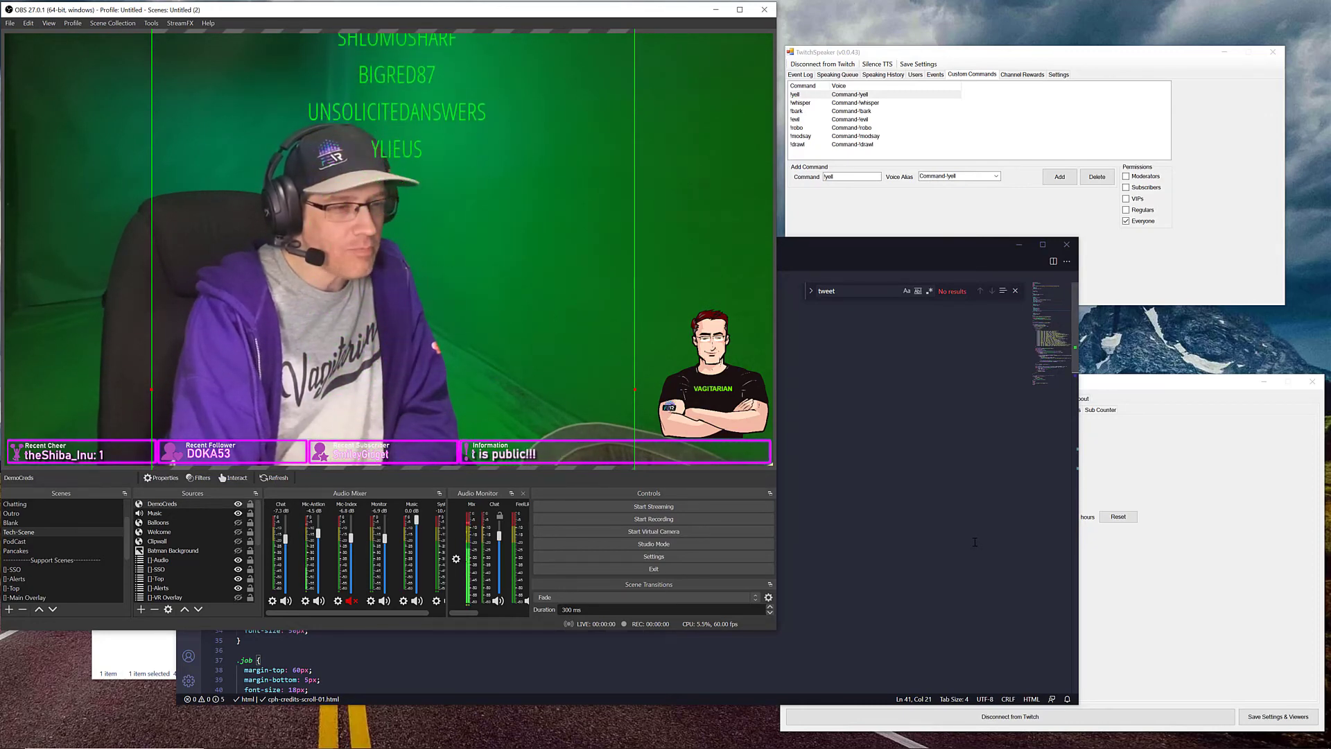
Change the socket.onopen request from 'TestCredits' to 'GetCredits' and check the result in OBS.
{"action": "left_click", "coordinate": [928, 525]}
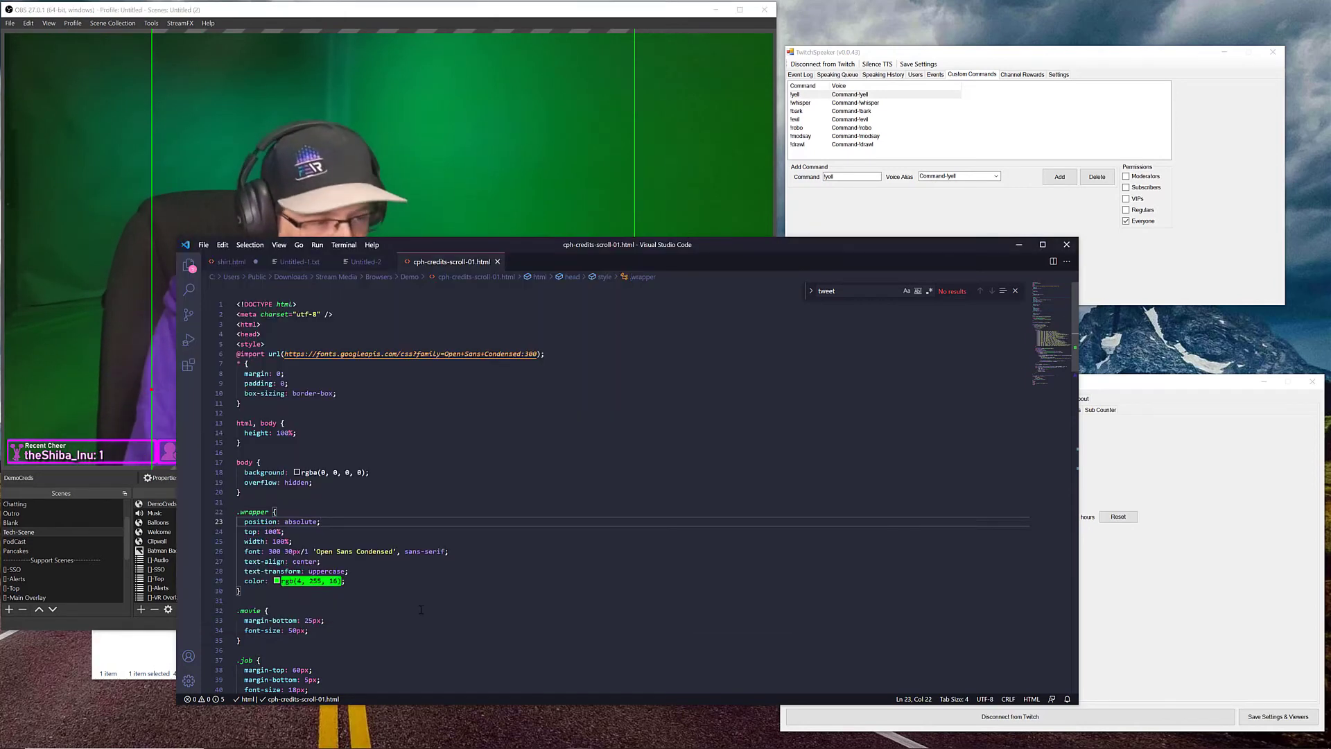
{"action": "scroll", "coordinate": [431, 585], "scroll_direction": "down", "scroll_amount": 20}
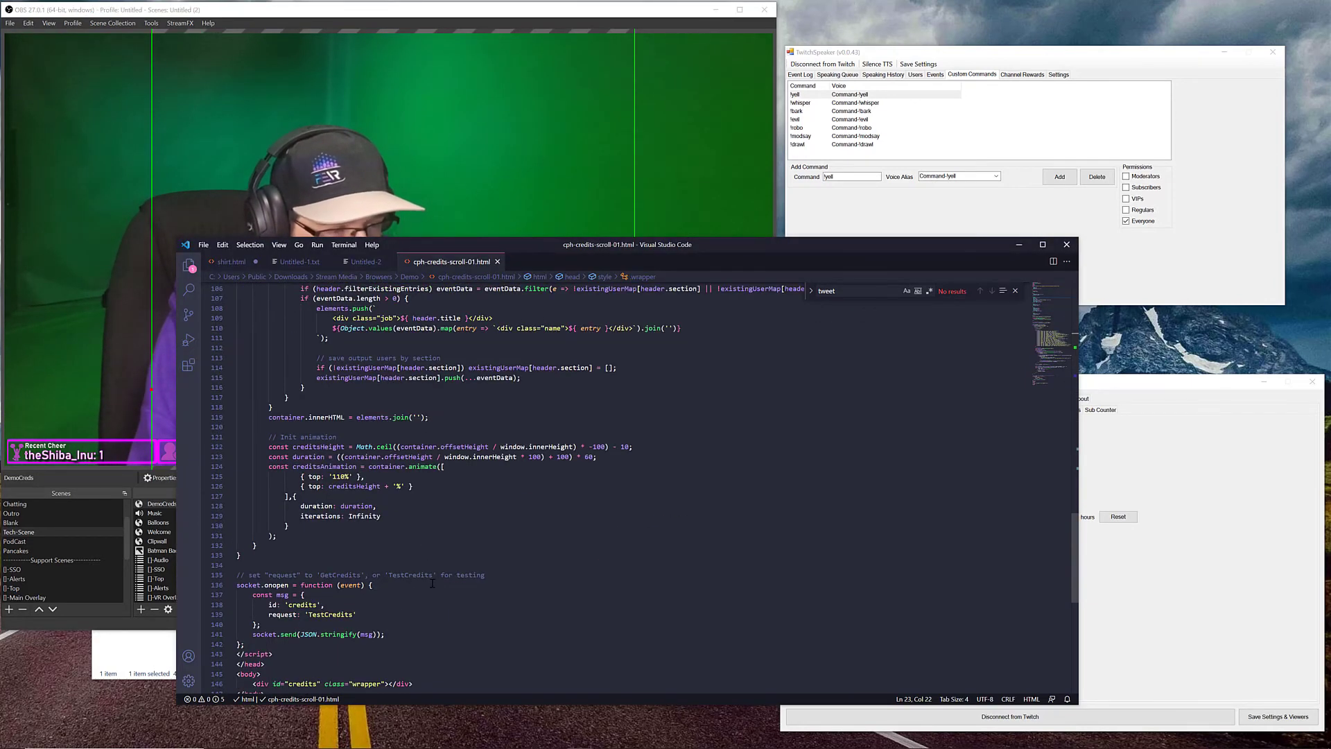
{"action": "scroll", "coordinate": [432, 582], "scroll_direction": "down", "scroll_amount": 3}
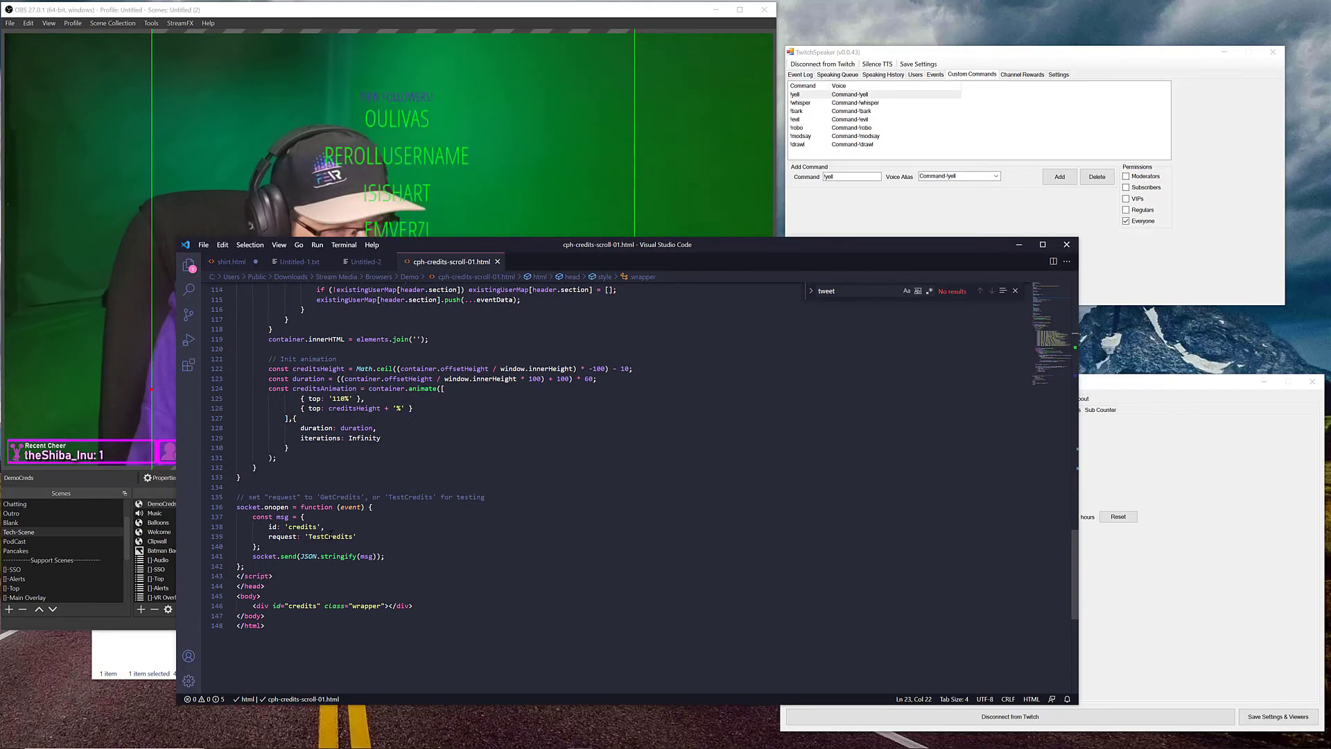
{"action": "left_click", "coordinate": [142, 513]}
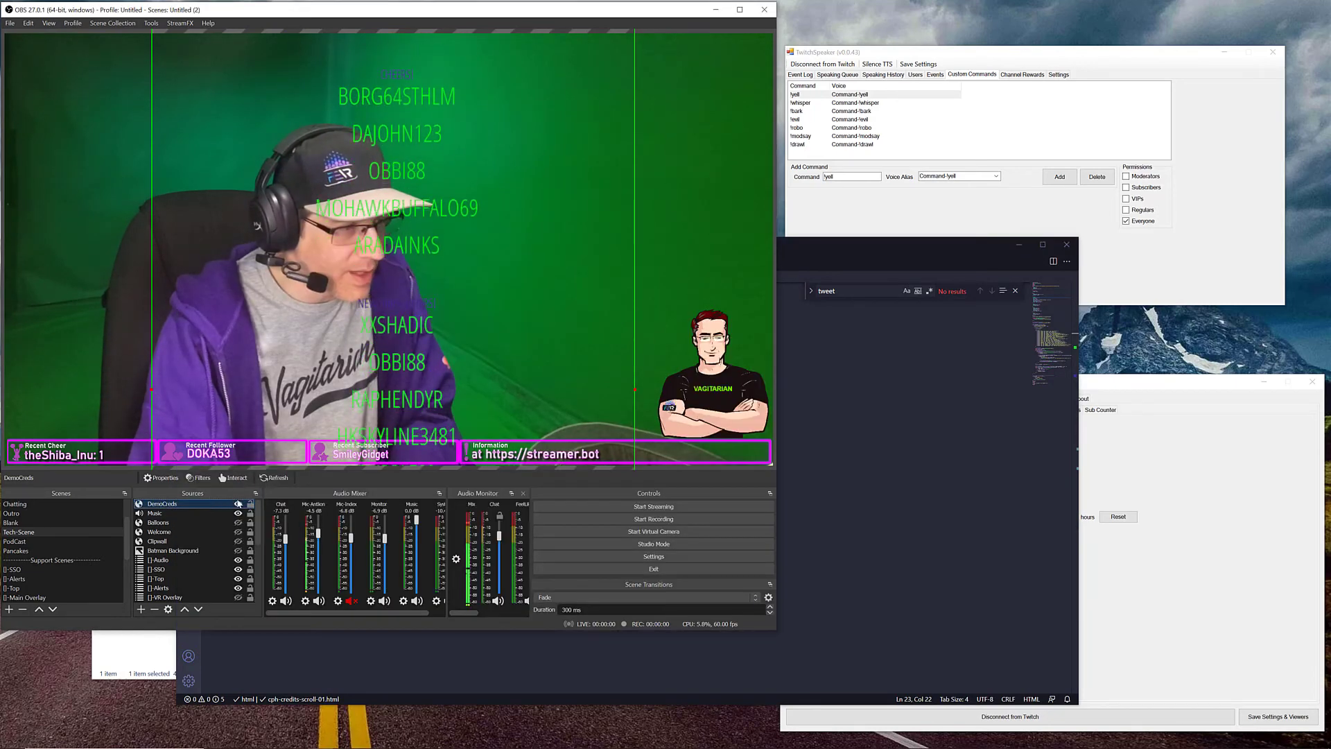
{"action": "left_click", "coordinate": [867, 467]}
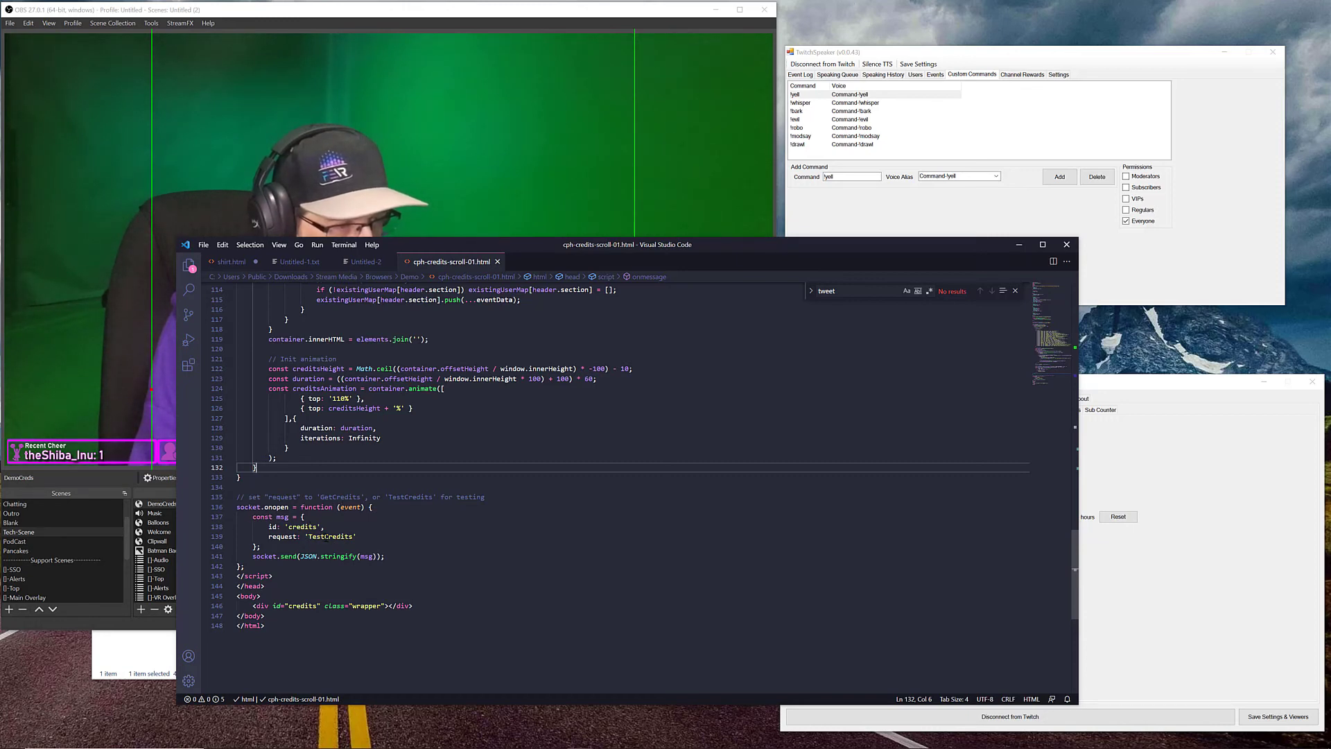
{"action": "left_click_drag", "start_coordinate": [322, 536], "coordinate": [313, 537]}
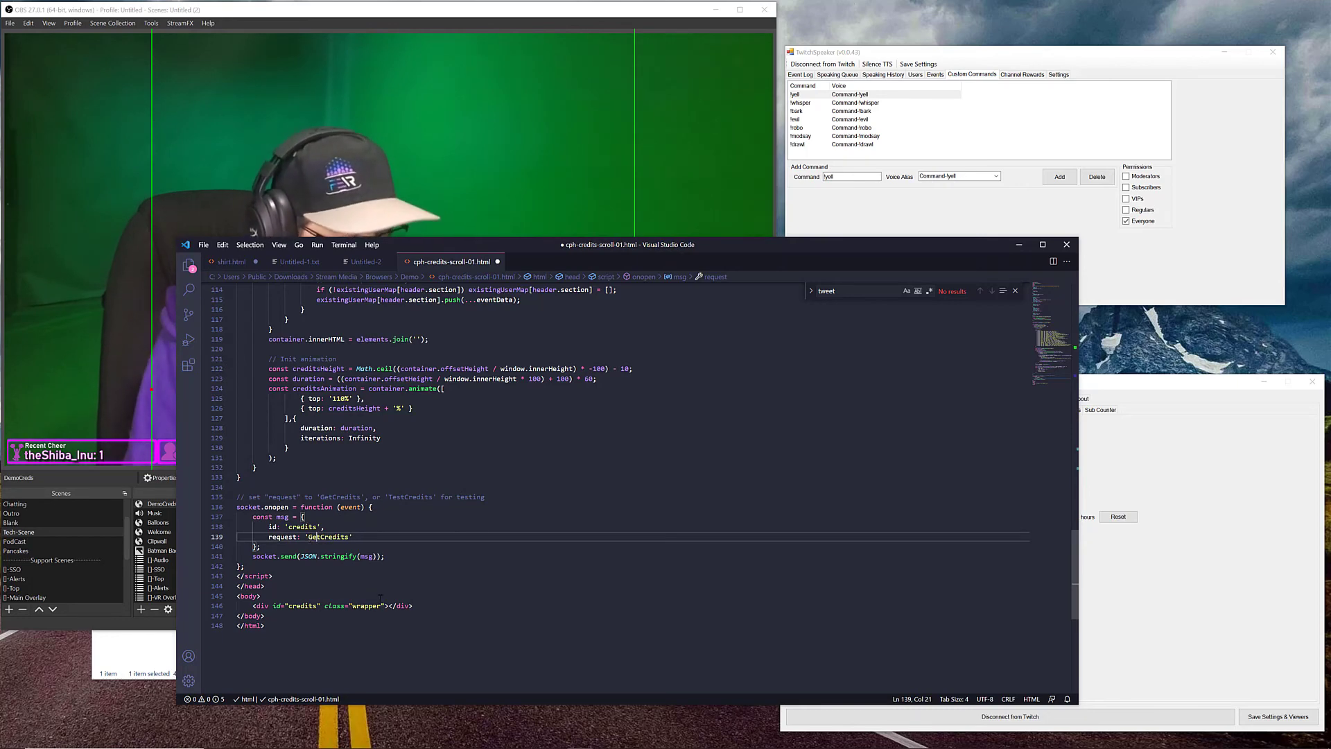
{"action": "left_click", "coordinate": [680, 17]}
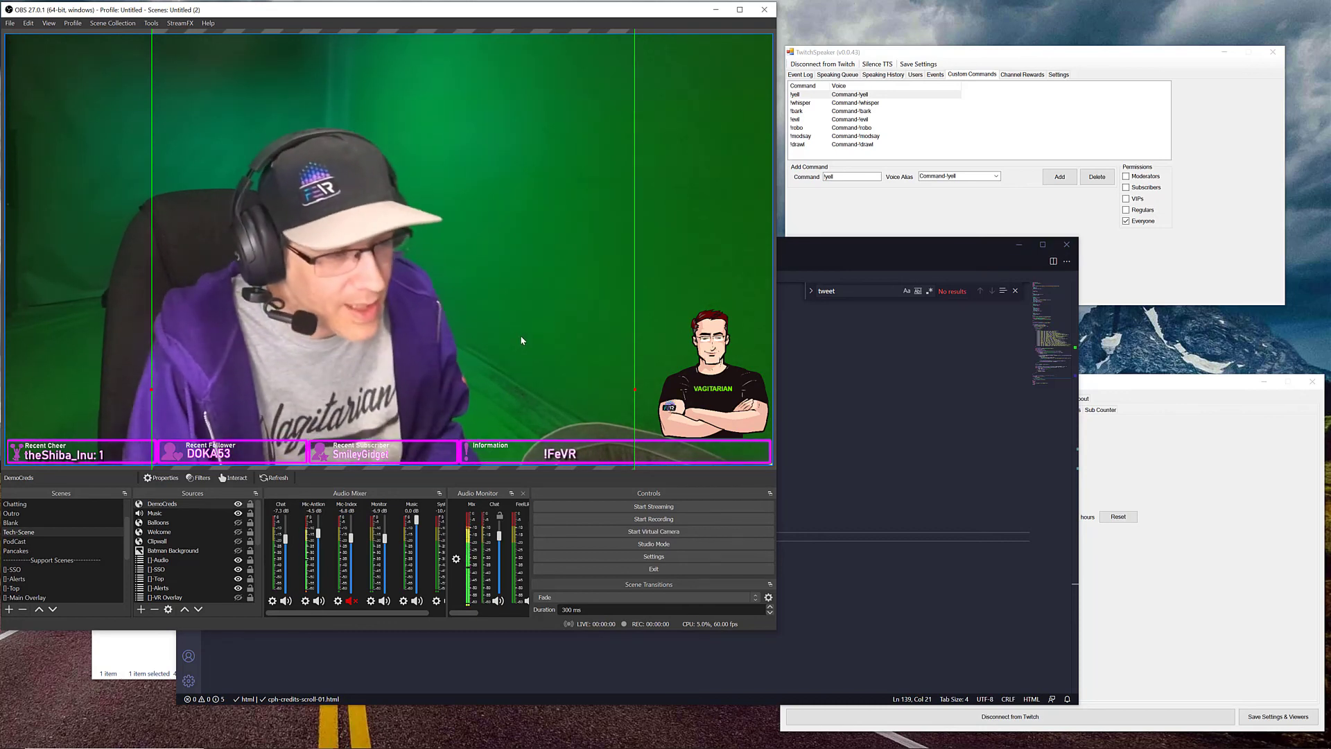
Let the DemoCreds browser source reload so the real names scroll in green and purple.
{"action": "right_click", "coordinate": [719, 265]}
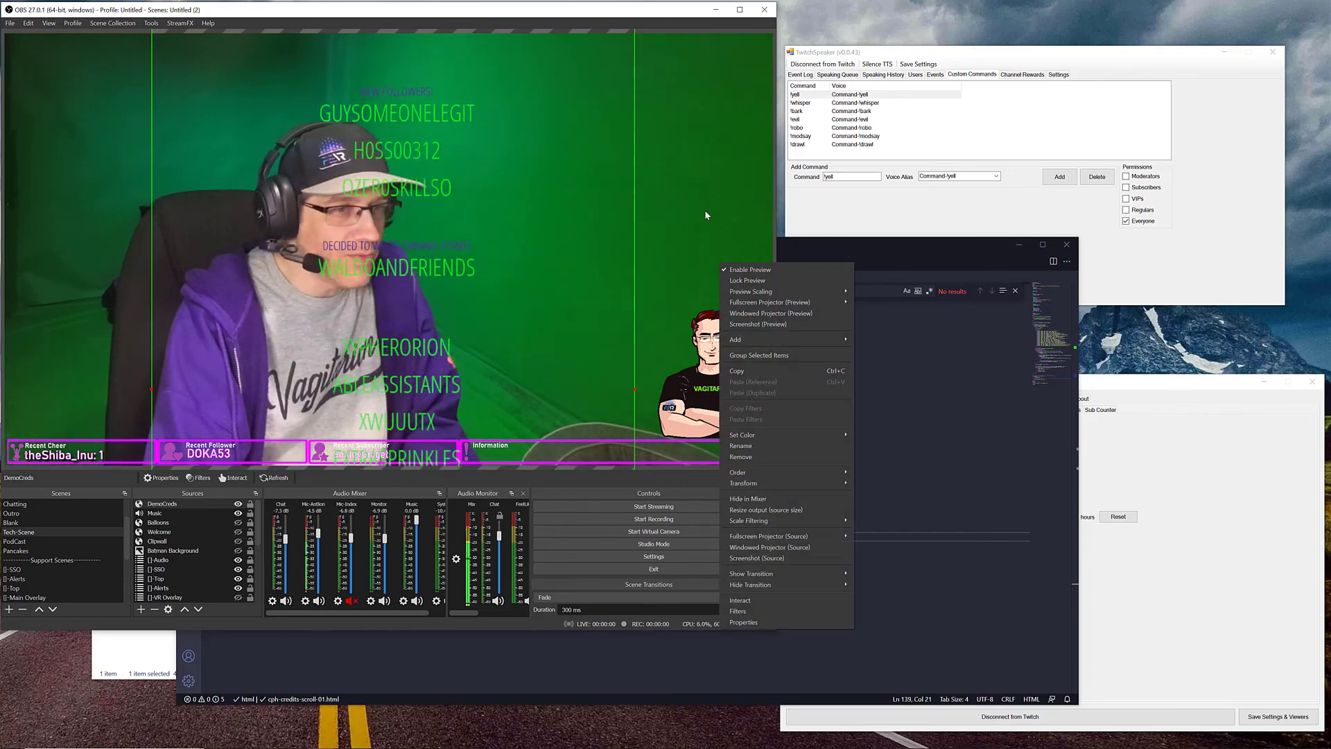
{"action": "left_click", "coordinate": [708, 20]}
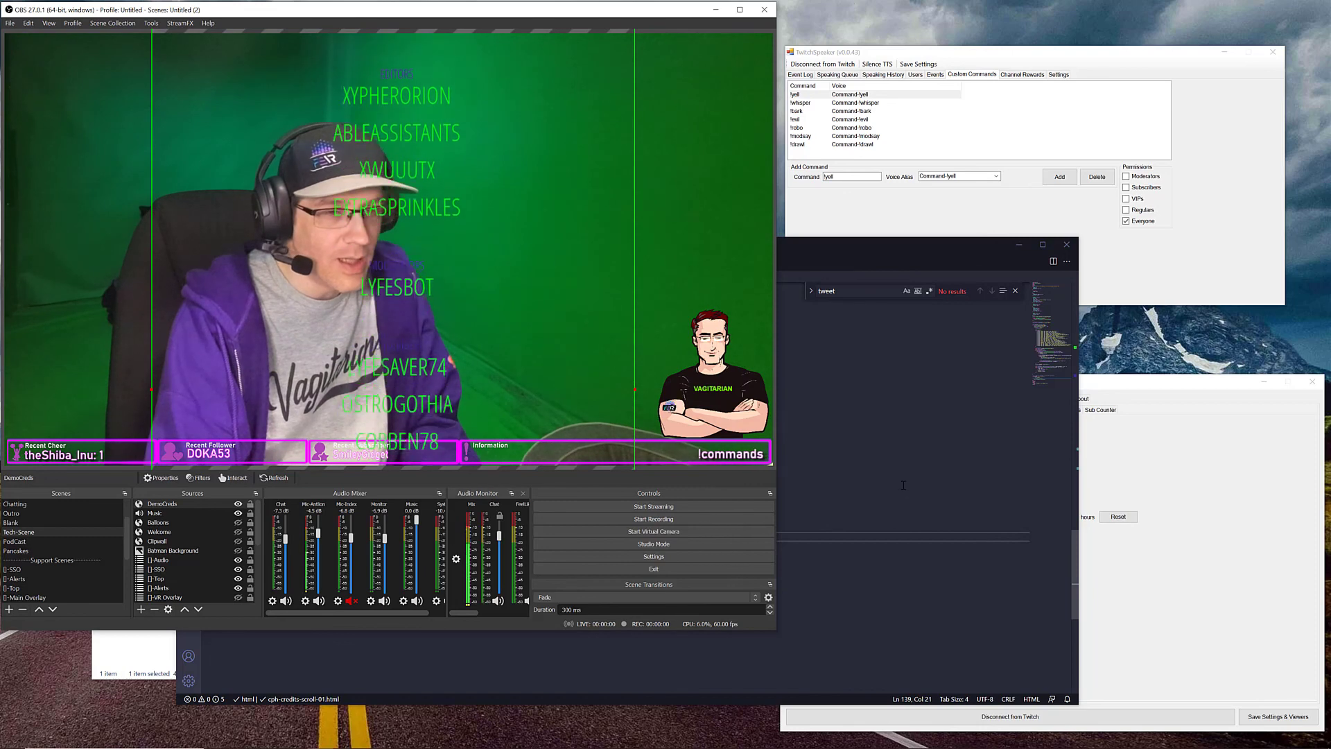